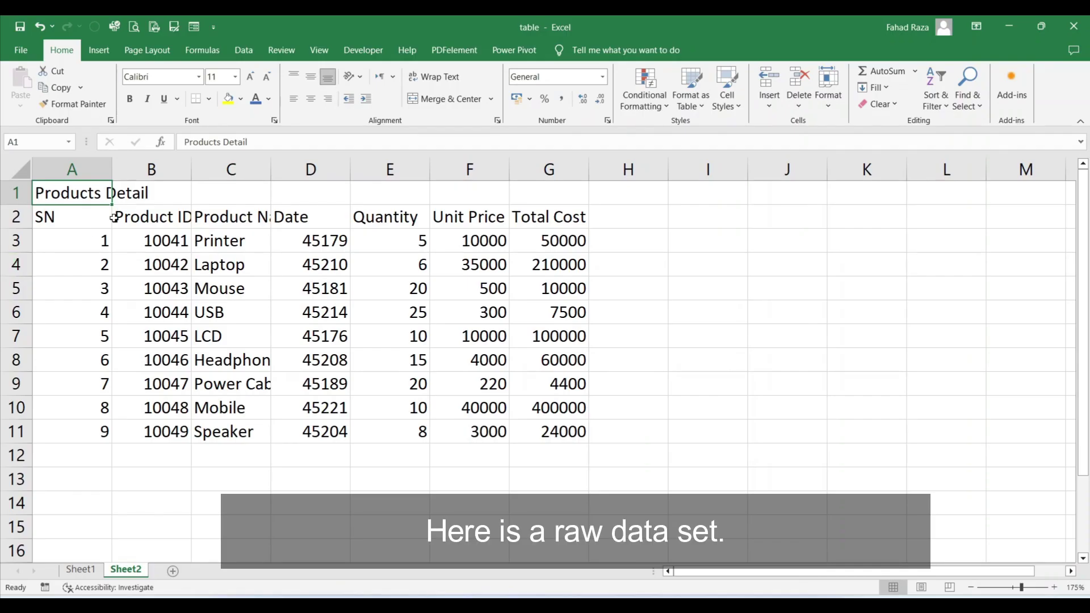
Step: Merge and center the Products Detail title over A1:G1 in bold blue 16 pt
left_click_drag(81, 195, 533, 179)
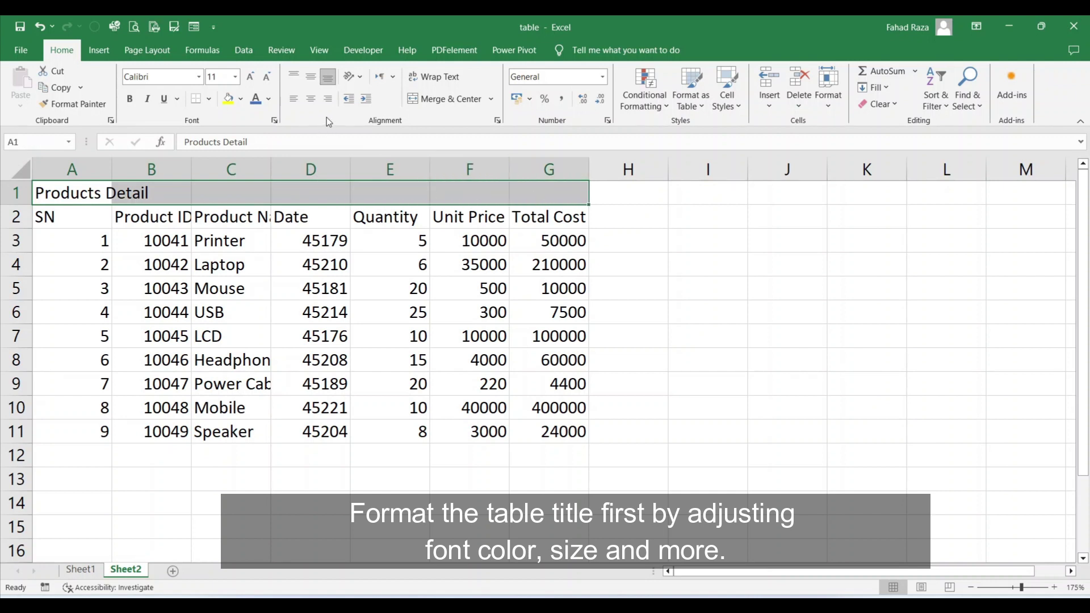
left_click(427, 103)
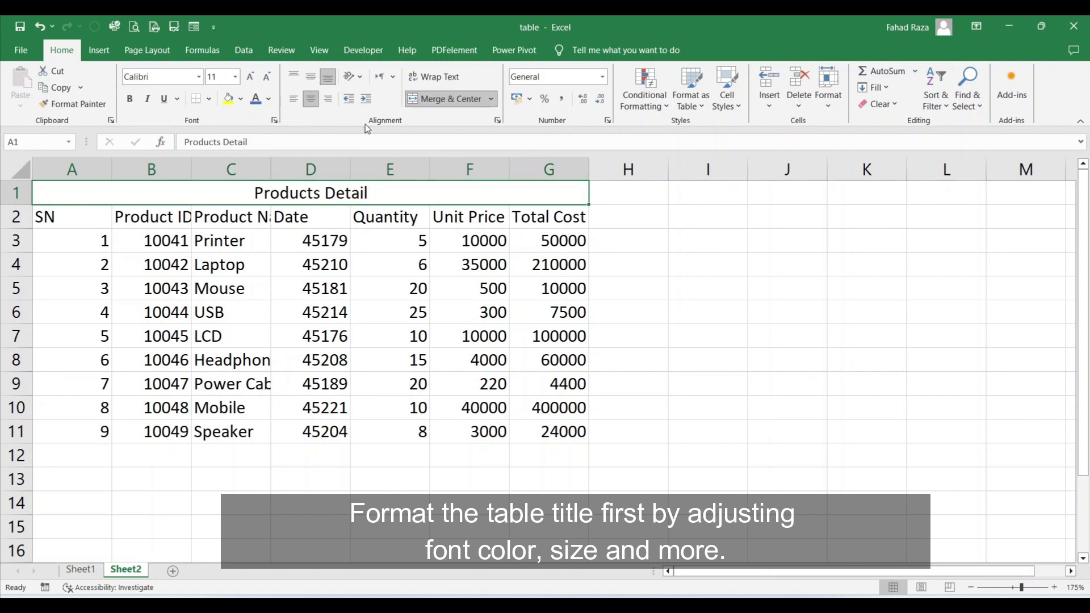
left_click(255, 99)
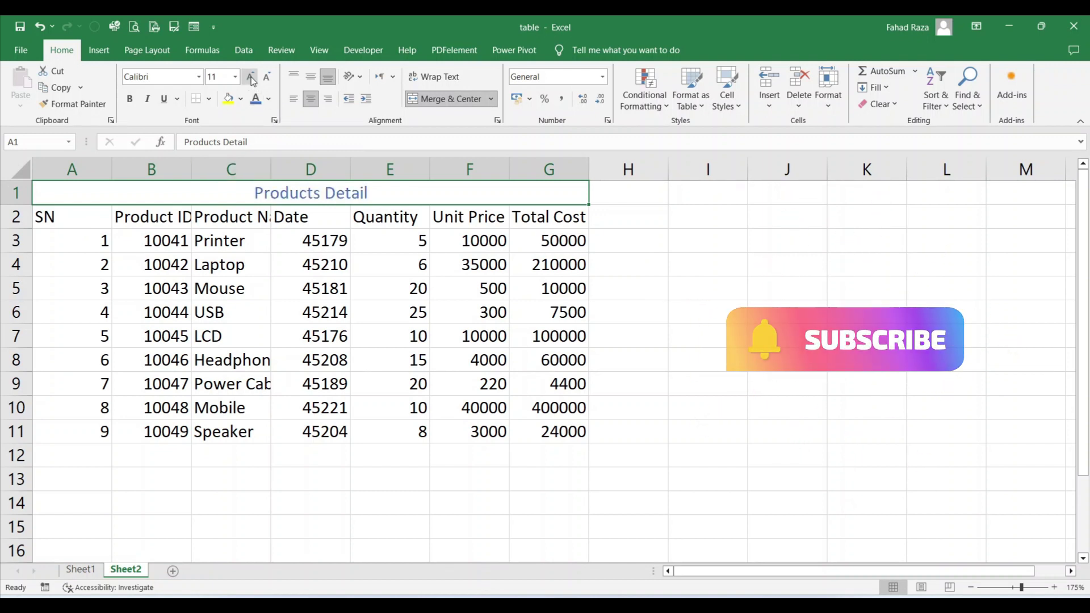
left_click(251, 78)
left_click(252, 78)
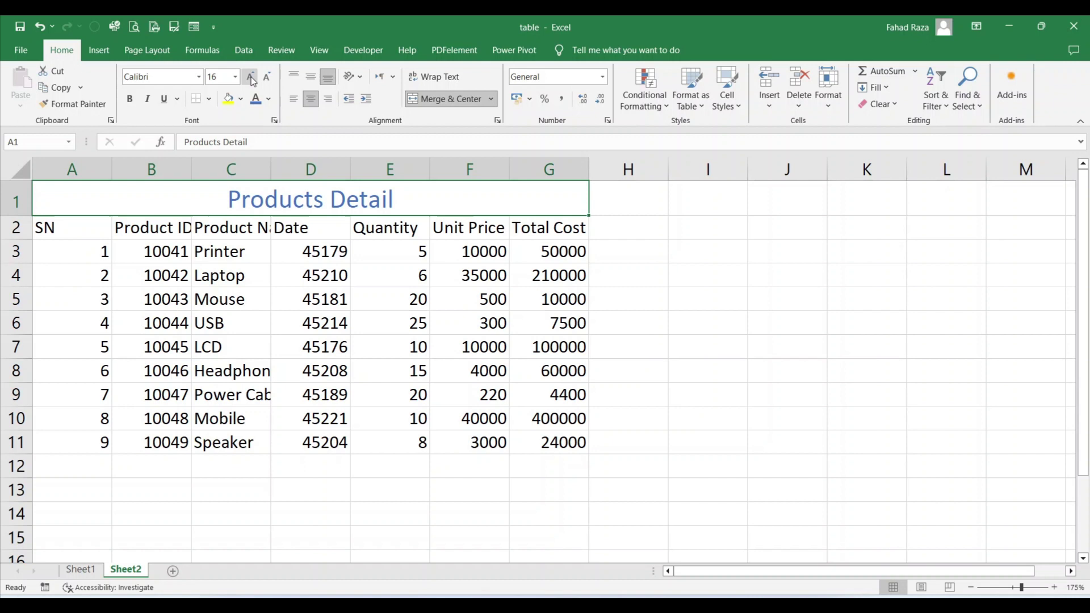
left_click(130, 100)
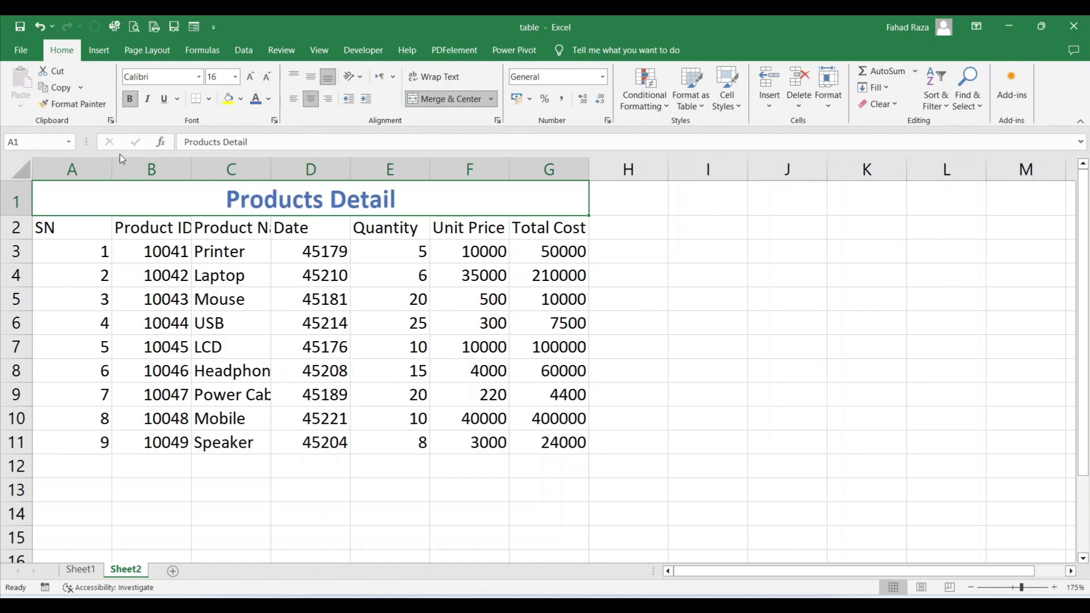
Step: Put All Borders on every cell of the table A2:G11
left_click_drag(90, 226, 540, 433)
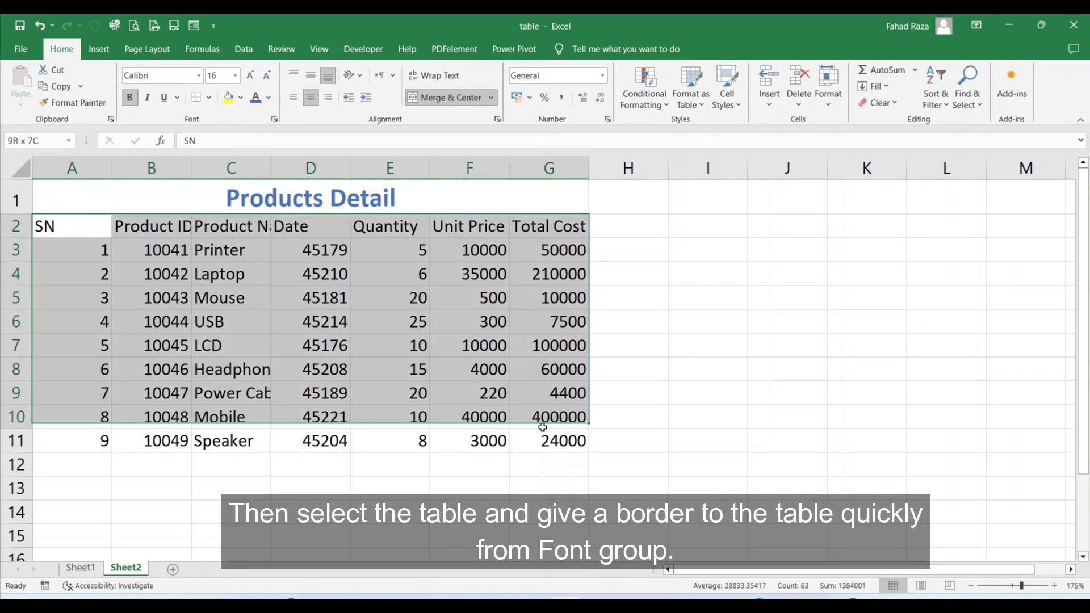
left_click(210, 100)
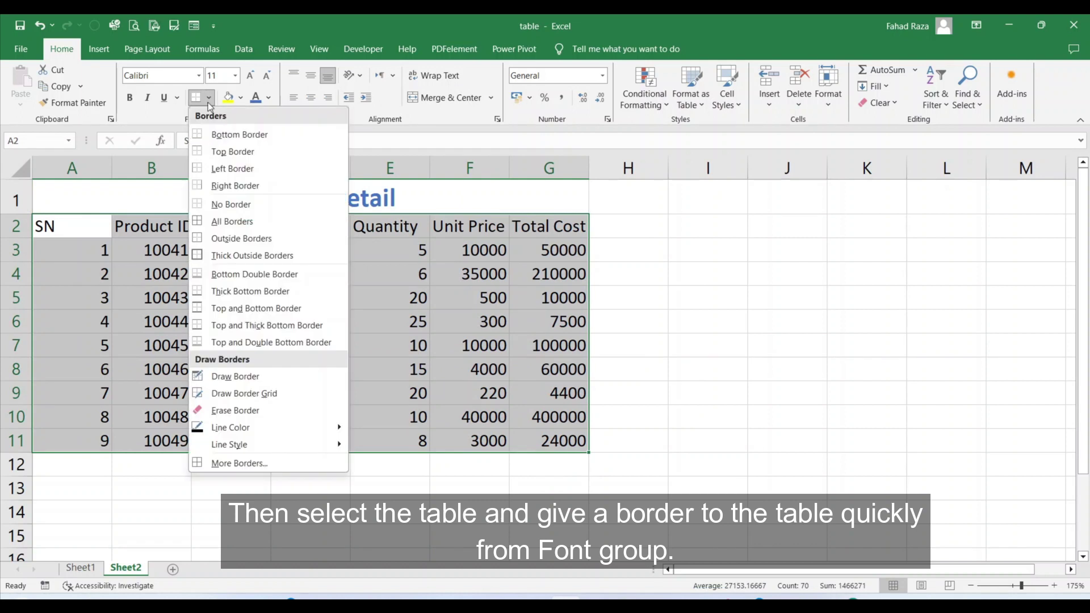
left_click(219, 222)
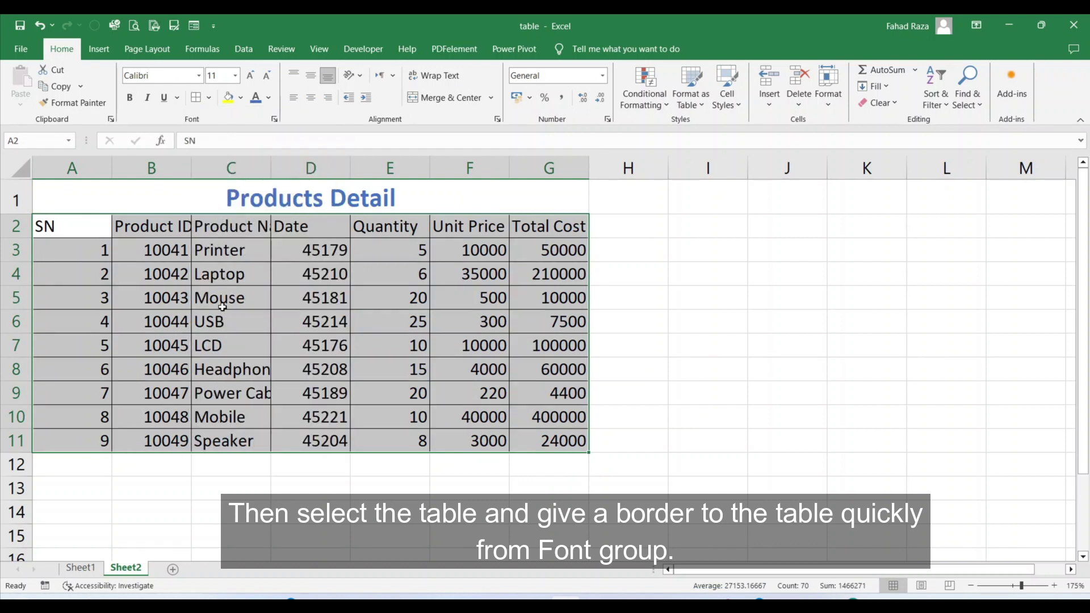
left_click(224, 342)
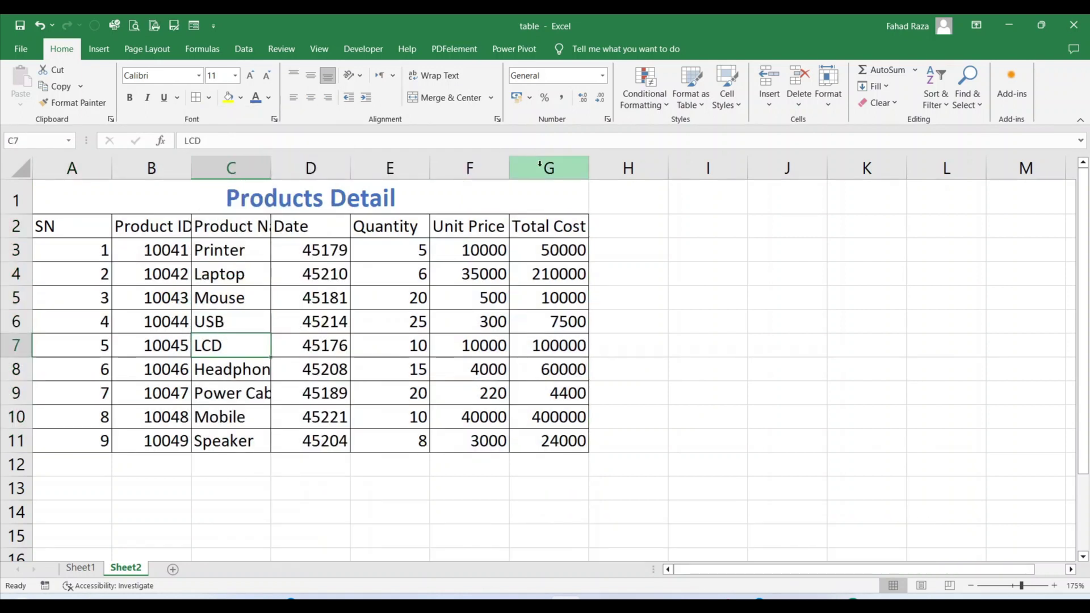
Step: AutoFit the widths of columns A through G so Product Name and Power Cable show fully
left_click_drag(539, 165, 144, 179)
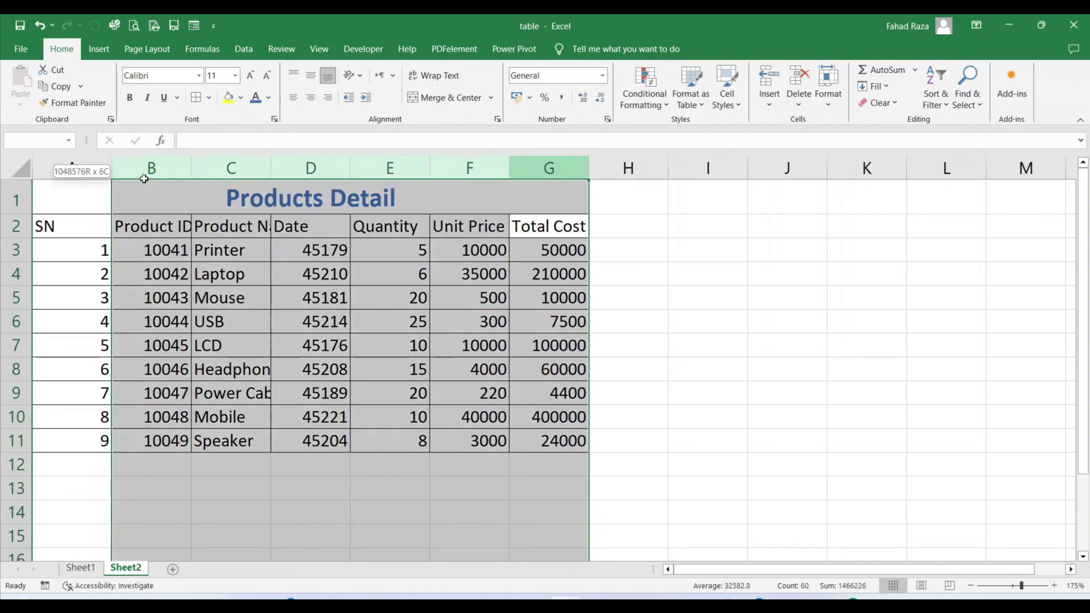
left_click_drag(113, 177, 71, 169)
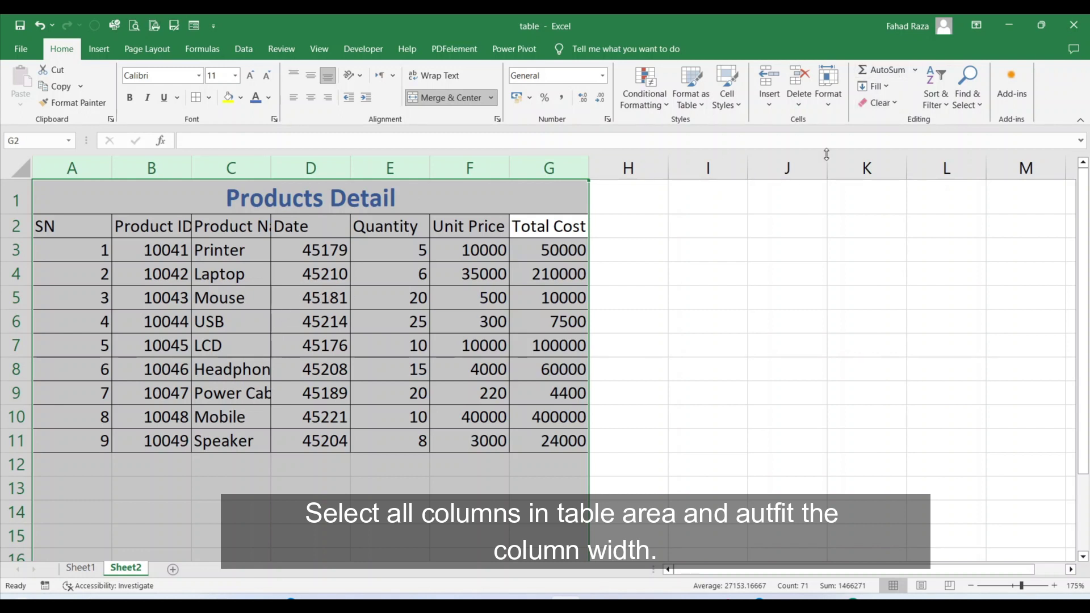
left_click(828, 102)
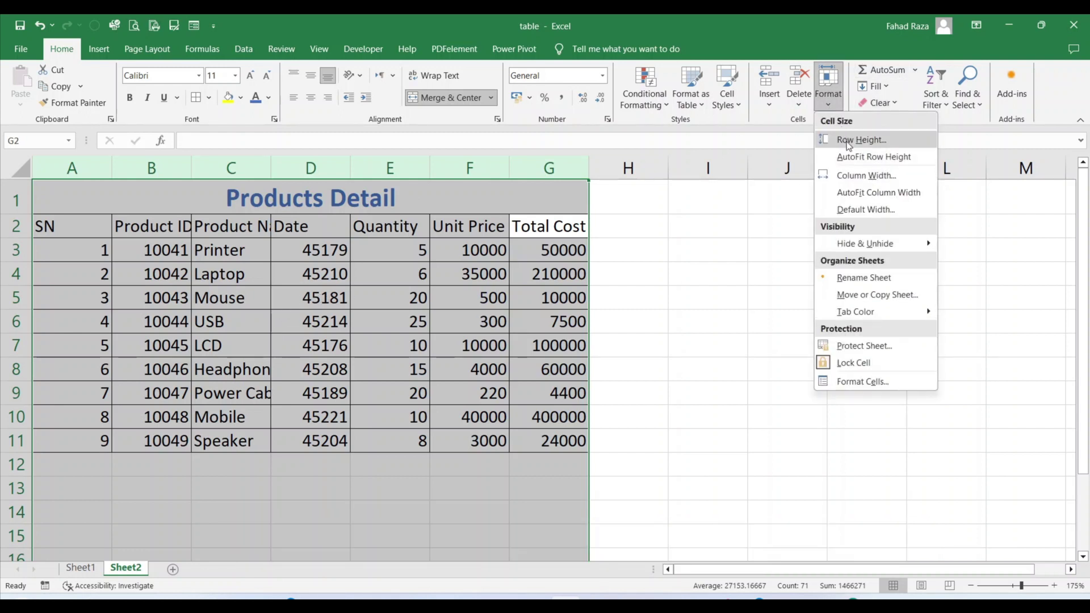
left_click(867, 193)
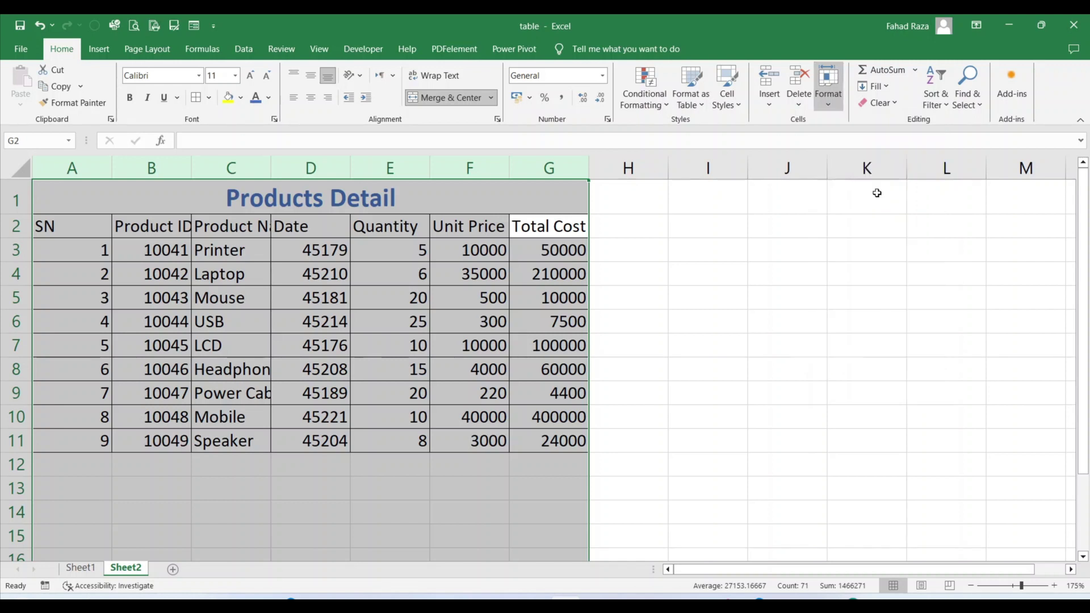
left_click(482, 168)
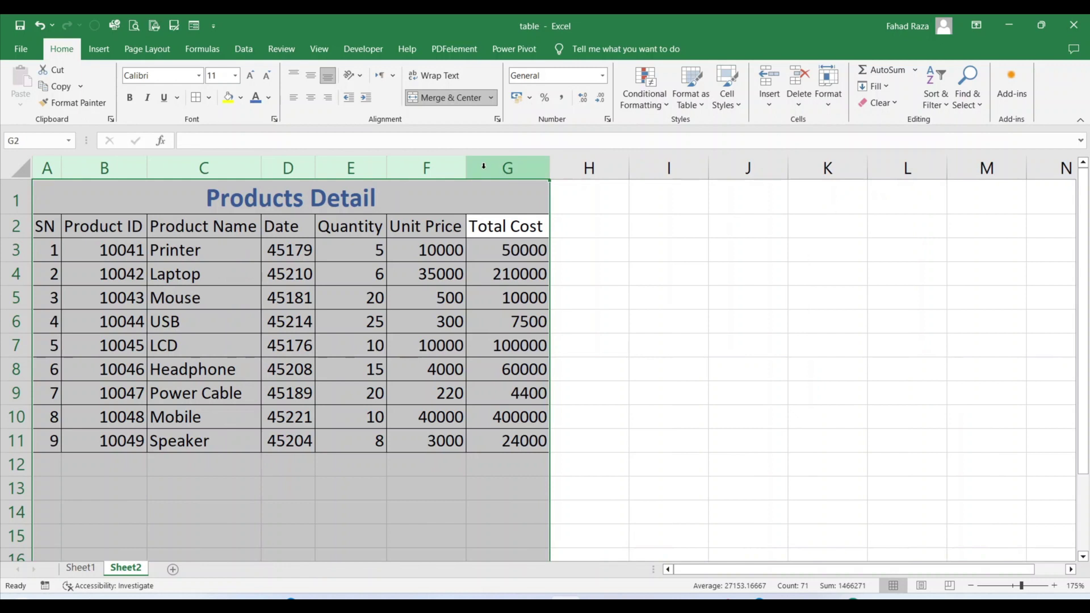
right_click(485, 169)
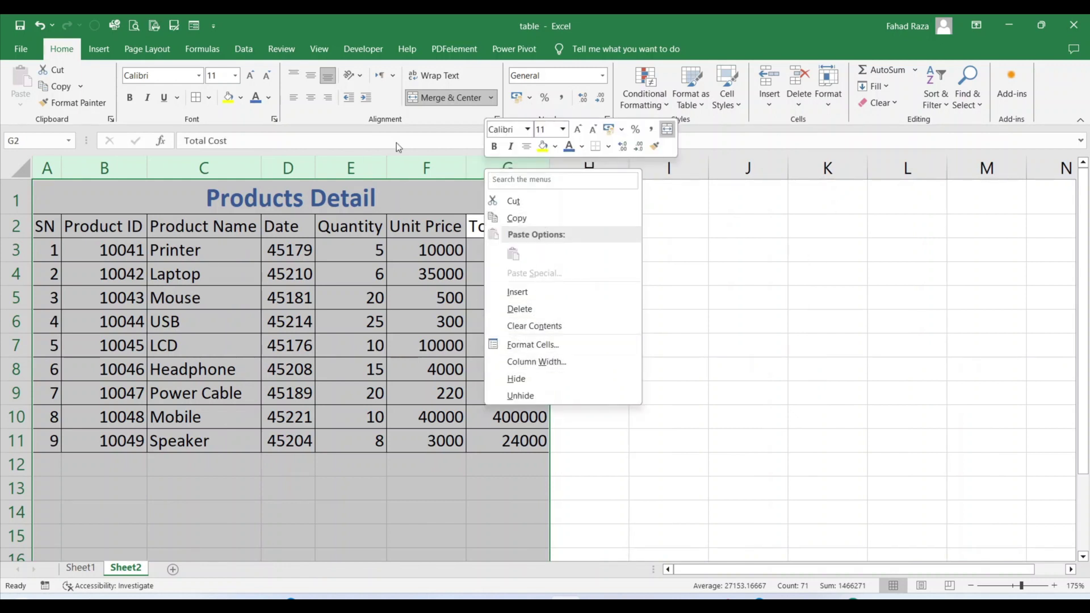
left_click(384, 162)
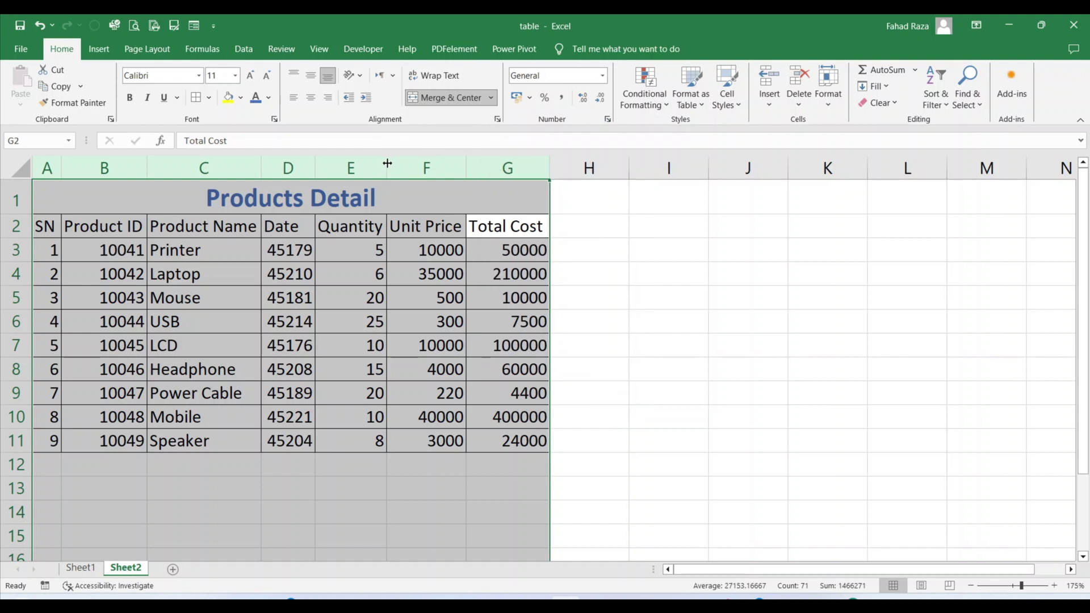
Step: Make heading cells A2:G2 bold with white text on a purple fill
left_click(249, 254)
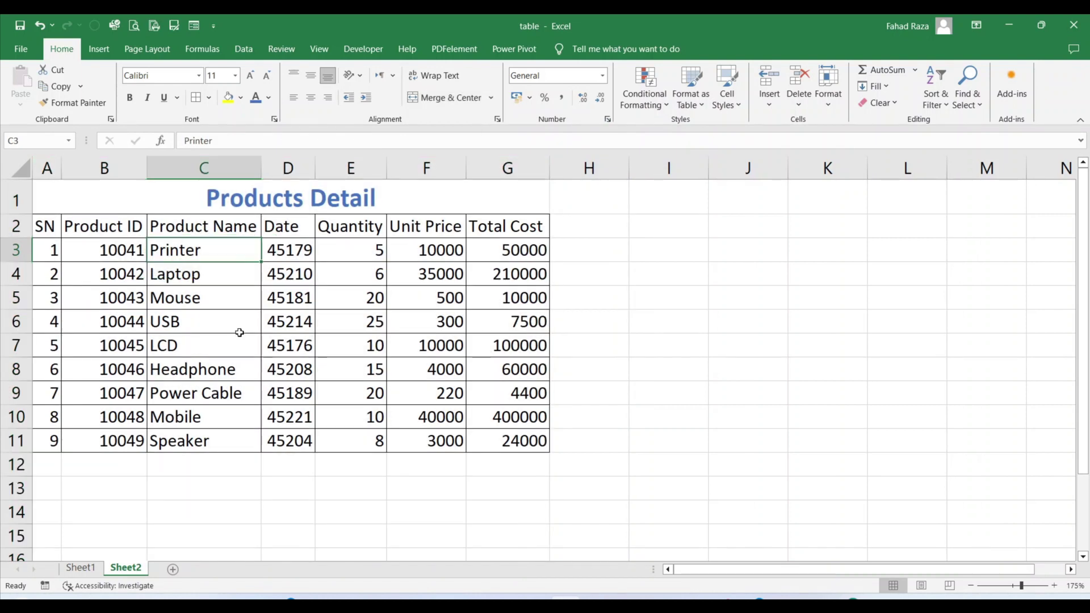
left_click_drag(44, 226, 486, 228)
key("ctrl+b")
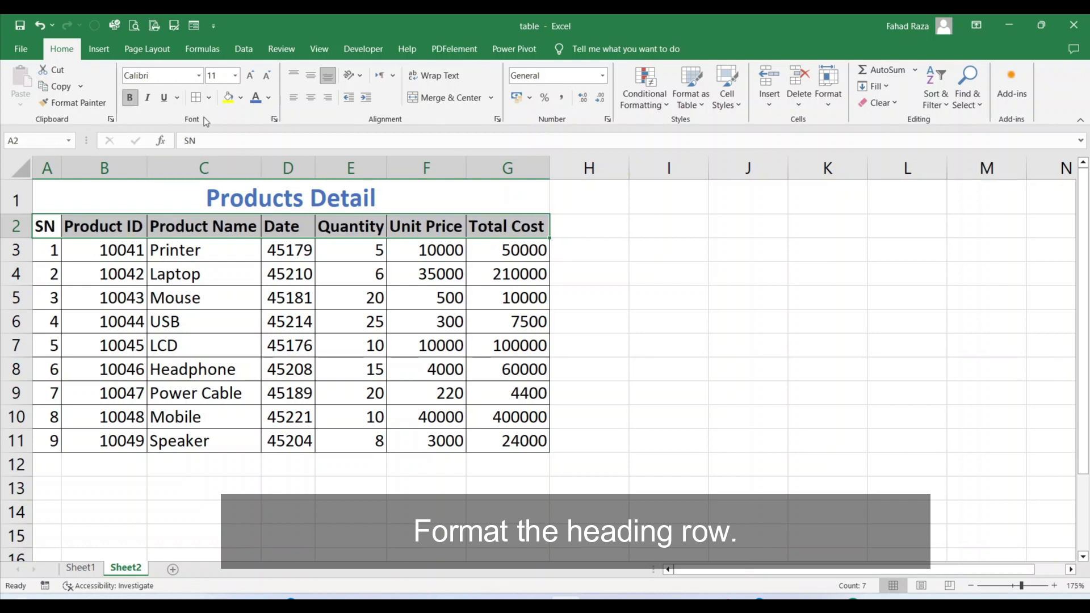
left_click(242, 99)
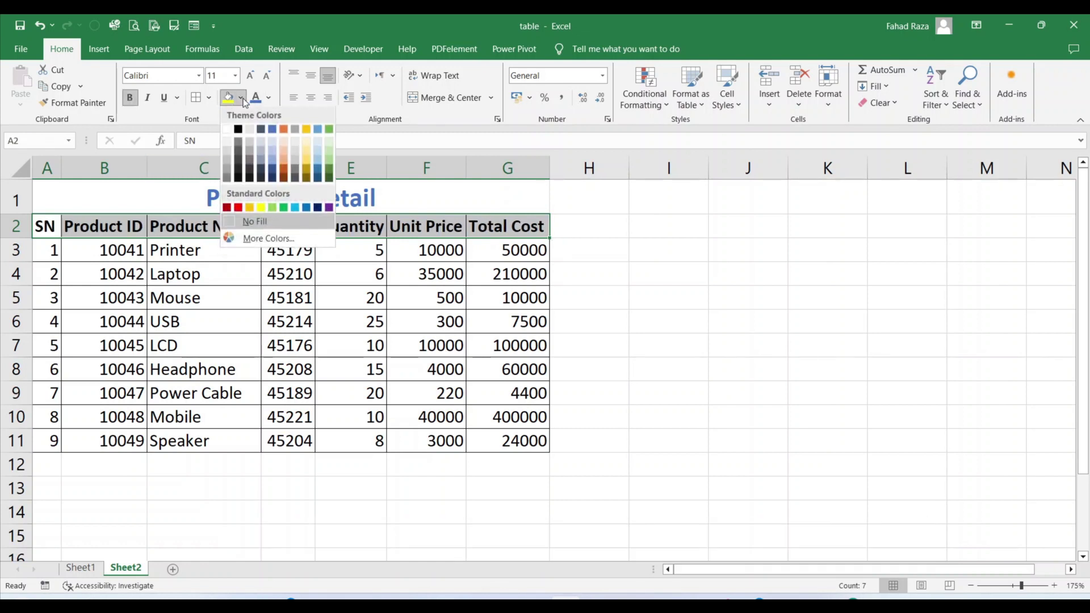
left_click(329, 207)
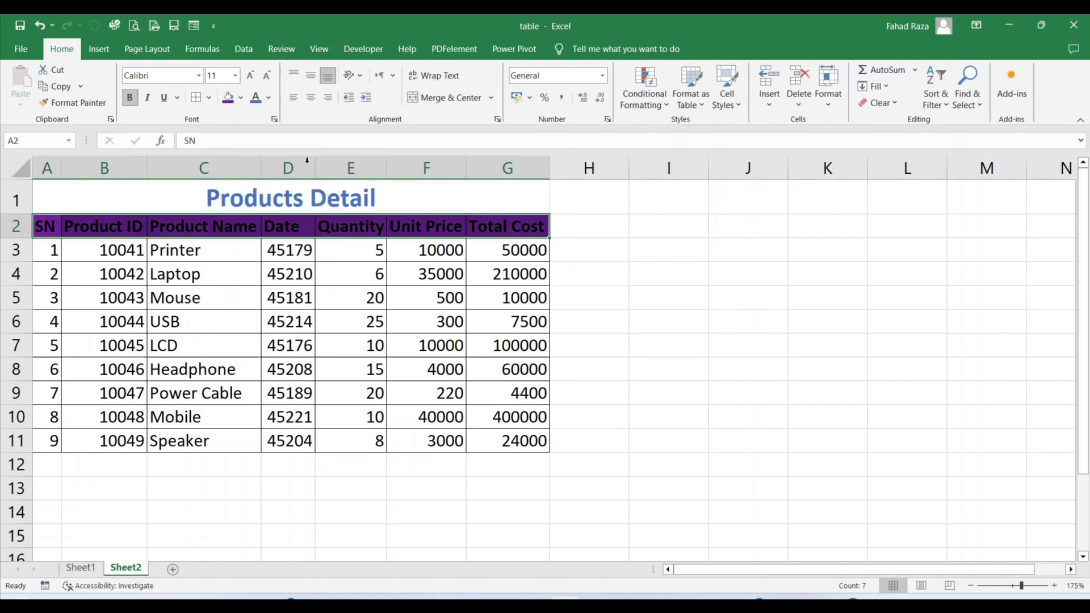
left_click(271, 98)
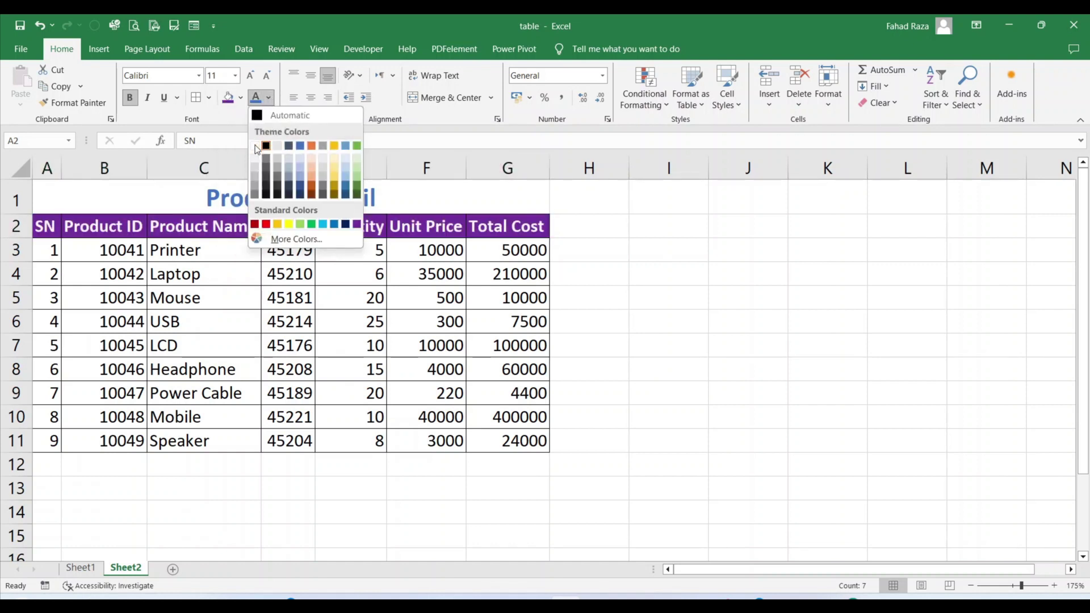
left_click(255, 147)
left_click_drag(500, 167, 137, 167)
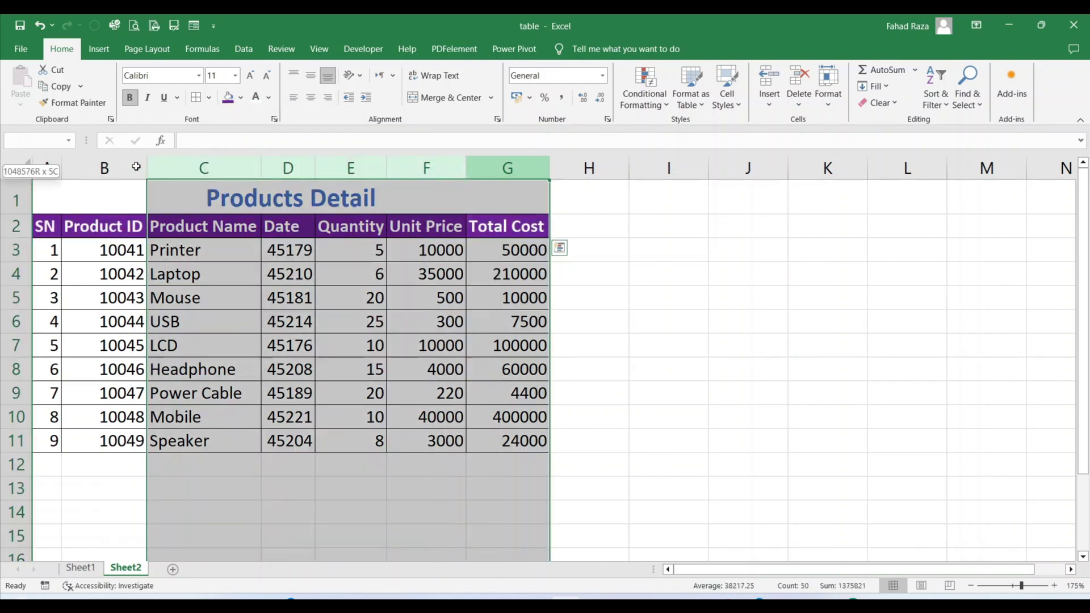
Step: AutoFit columns B through G to their contents
double_click(147, 167)
left_click(207, 269)
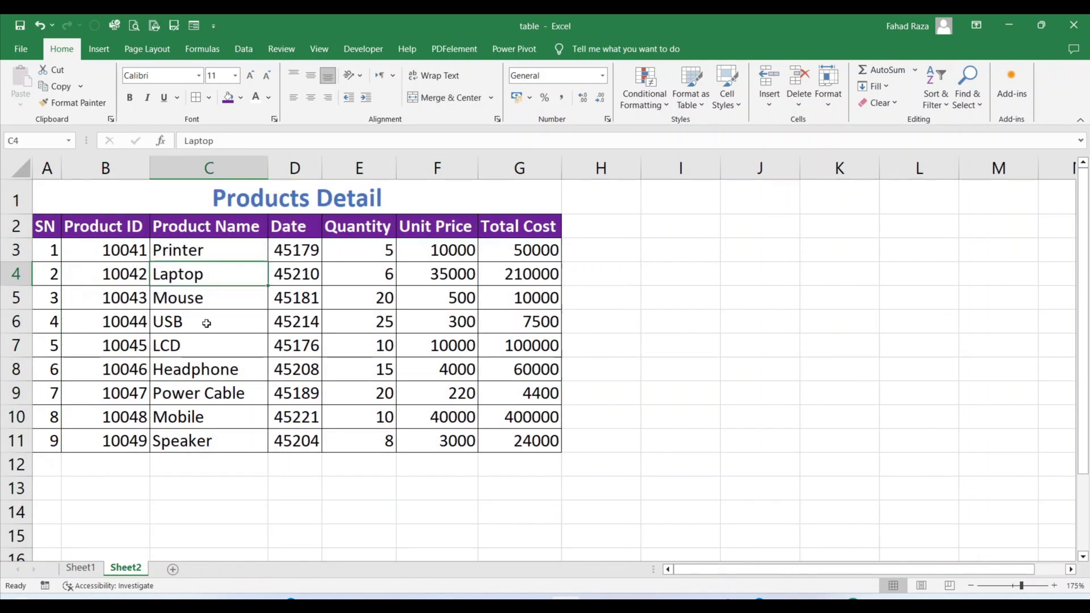
left_click(206, 323)
Step: Center the SN and Product ID values in A3:B11
left_click_drag(57, 251, 88, 440)
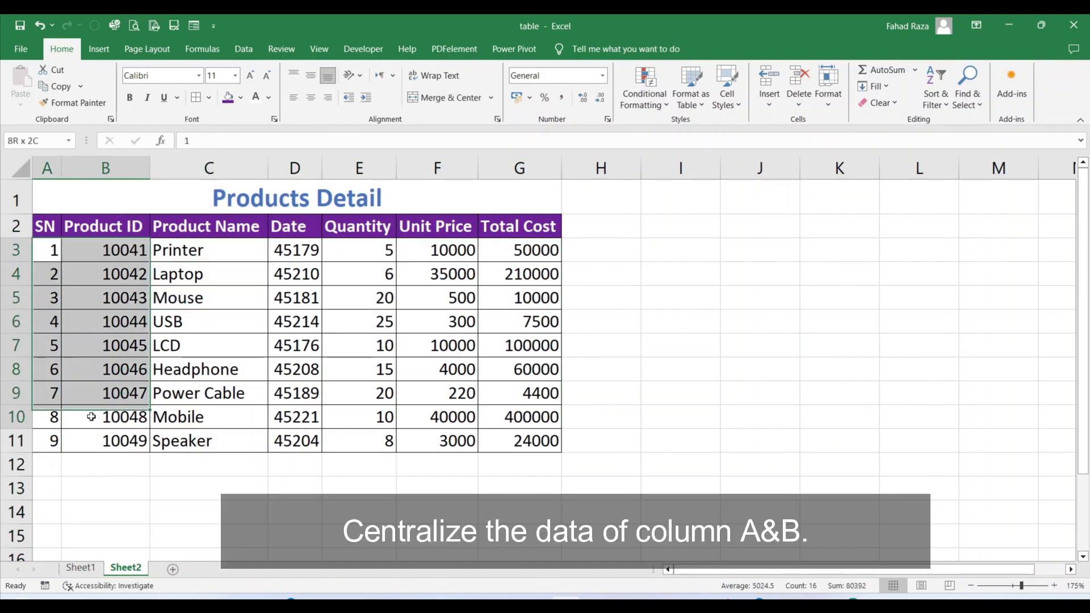
left_click(310, 97)
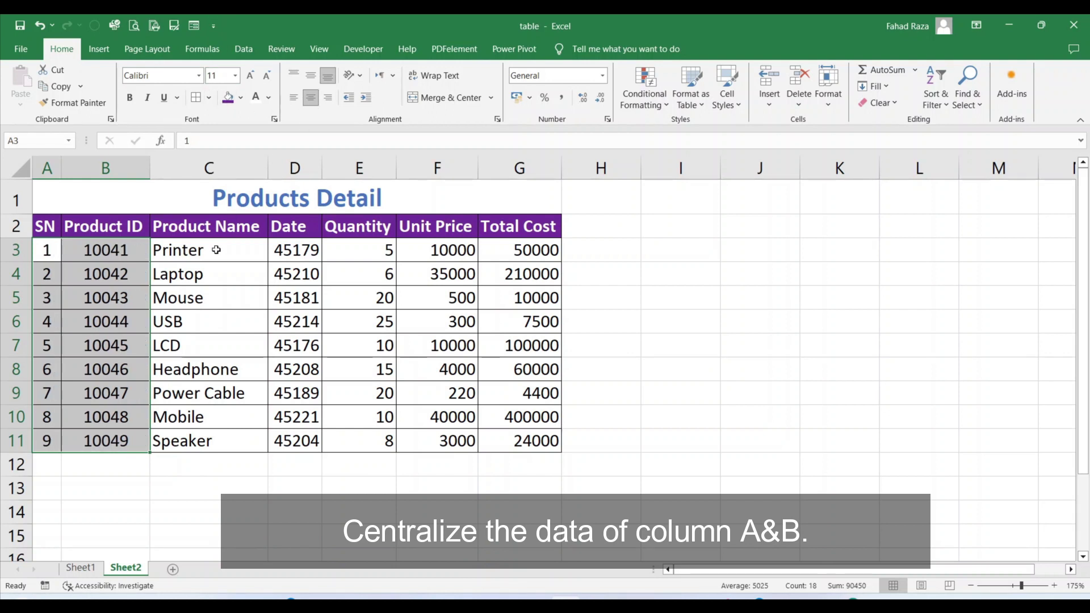
left_click(308, 252)
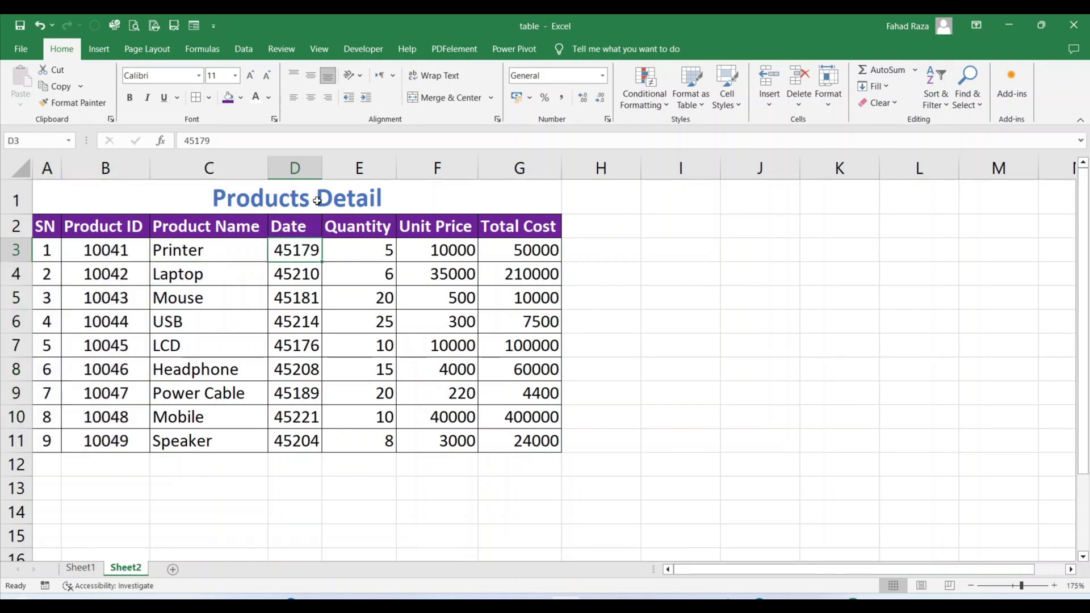
Step: Widen column D and format D3:D11 as Short Date, e.g. 10/09/2023
left_click_drag(322, 168, 362, 168)
left_click_drag(325, 252, 329, 435)
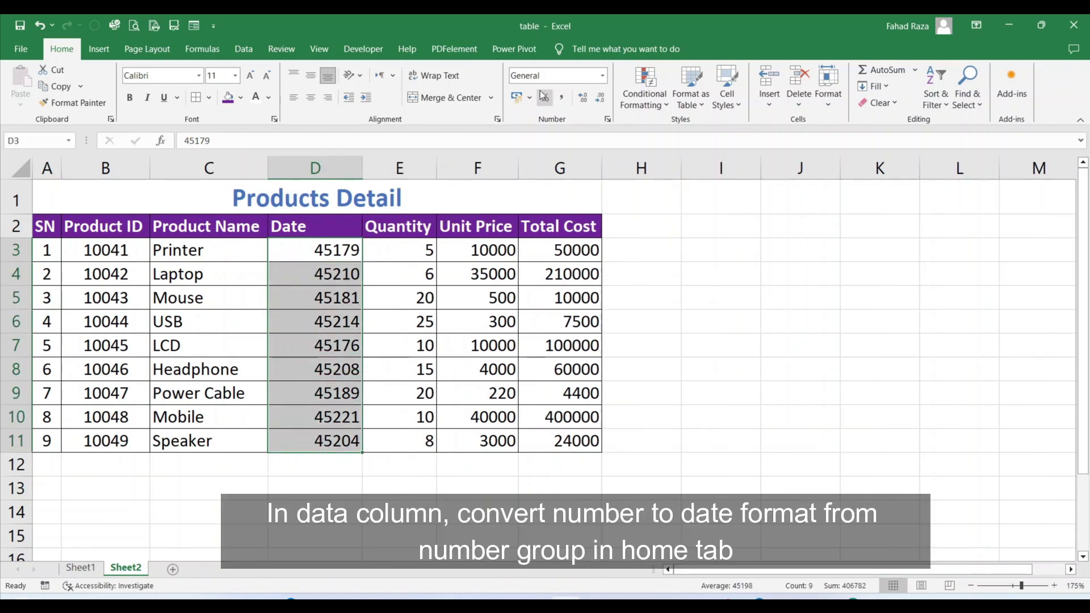
left_click(604, 77)
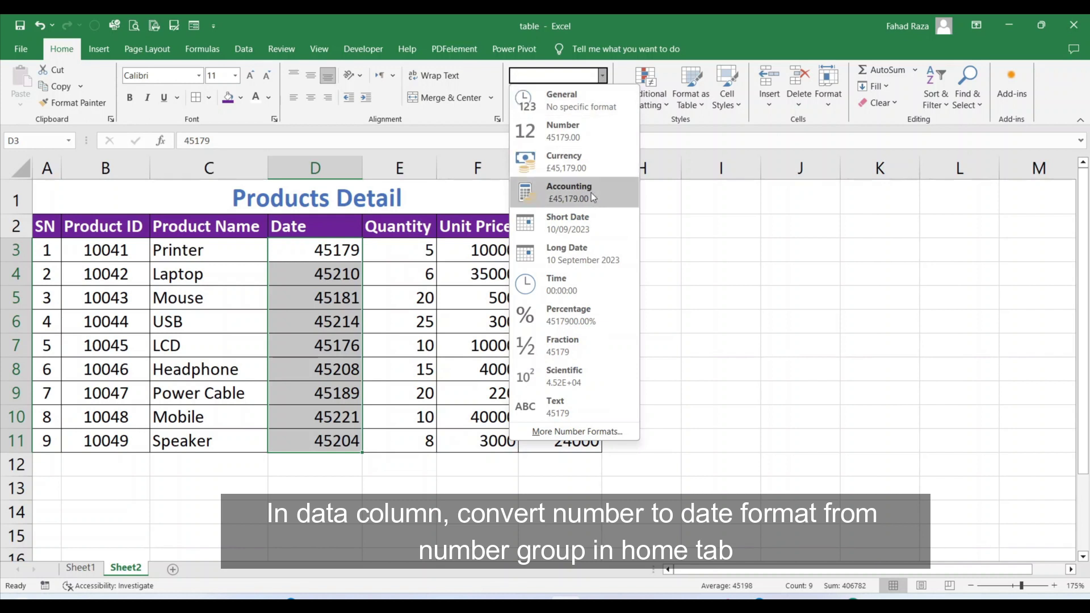
left_click(566, 223)
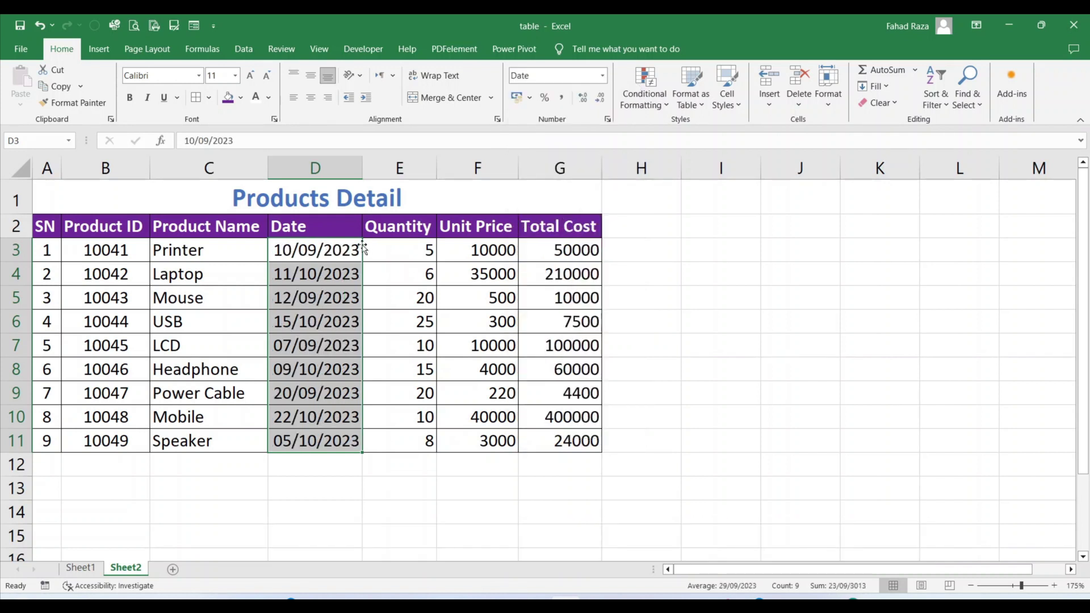
left_click_drag(410, 252, 404, 441)
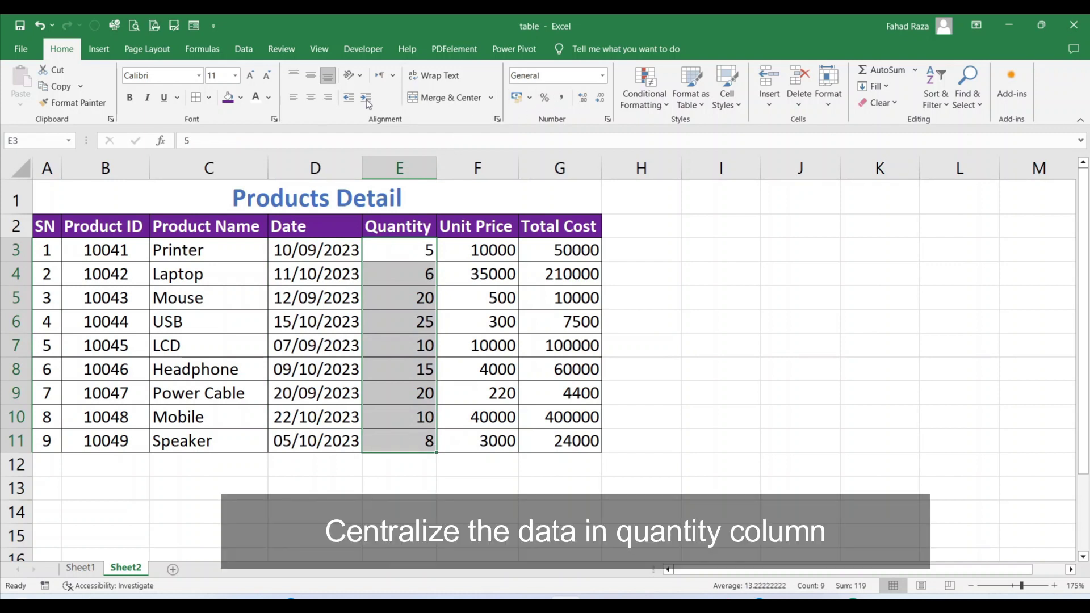
Step: Center Quantity and give Unit Price and Total Cost Comma Style with no decimals
left_click(311, 98)
left_click(475, 247)
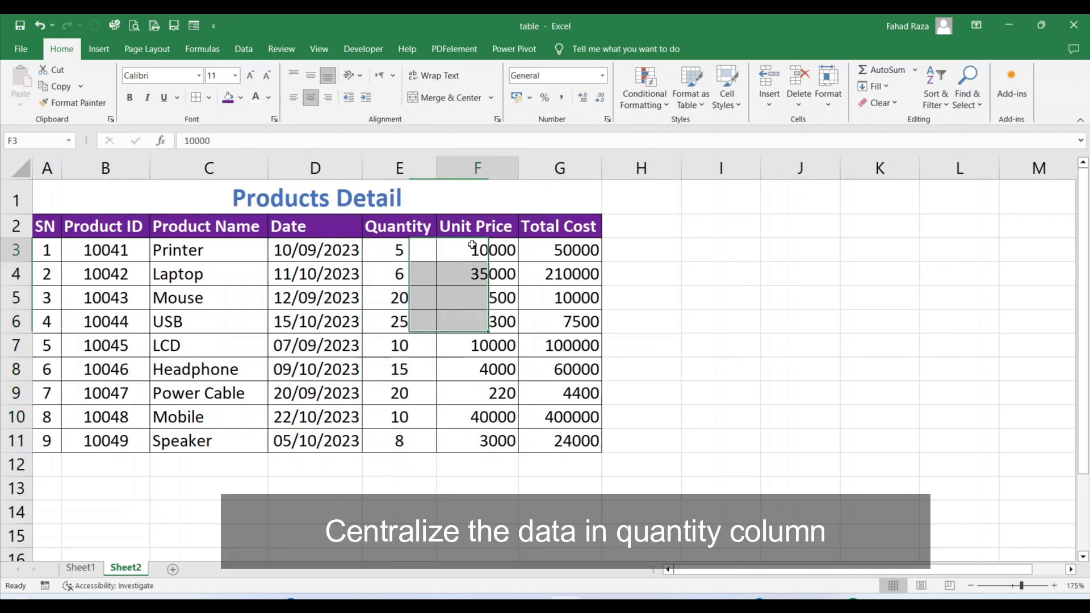
left_click_drag(479, 249, 538, 439)
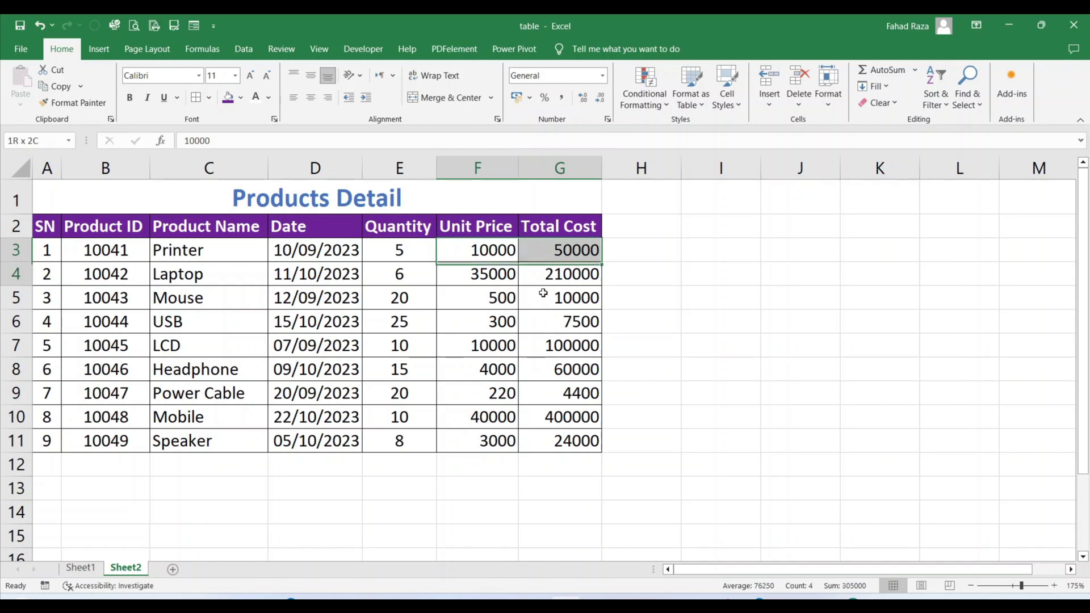
left_click(559, 100)
left_click(600, 98)
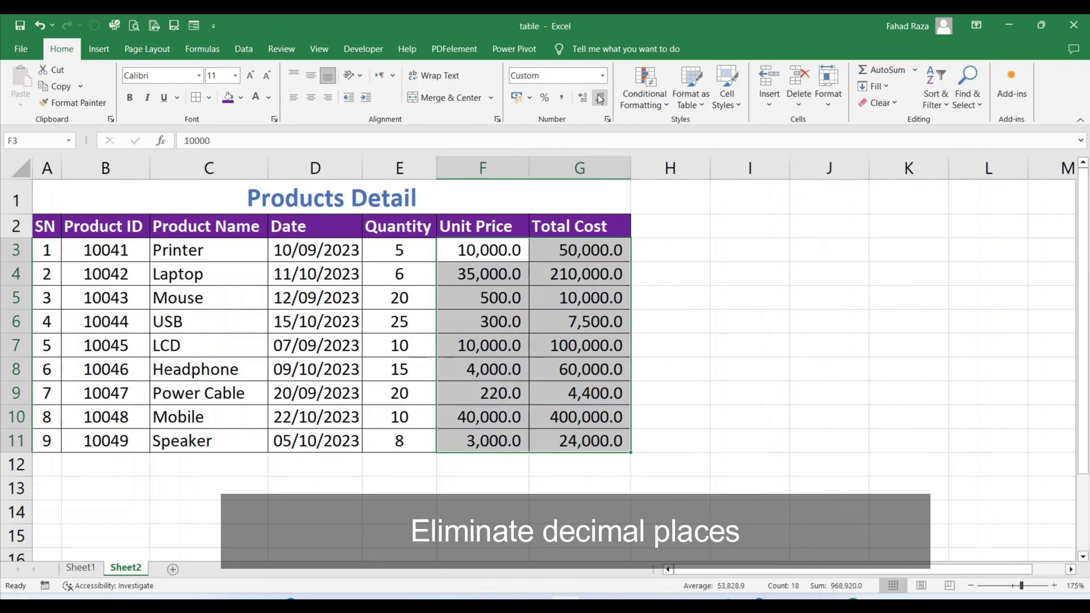
left_click(600, 99)
left_click(358, 325)
left_click(357, 391)
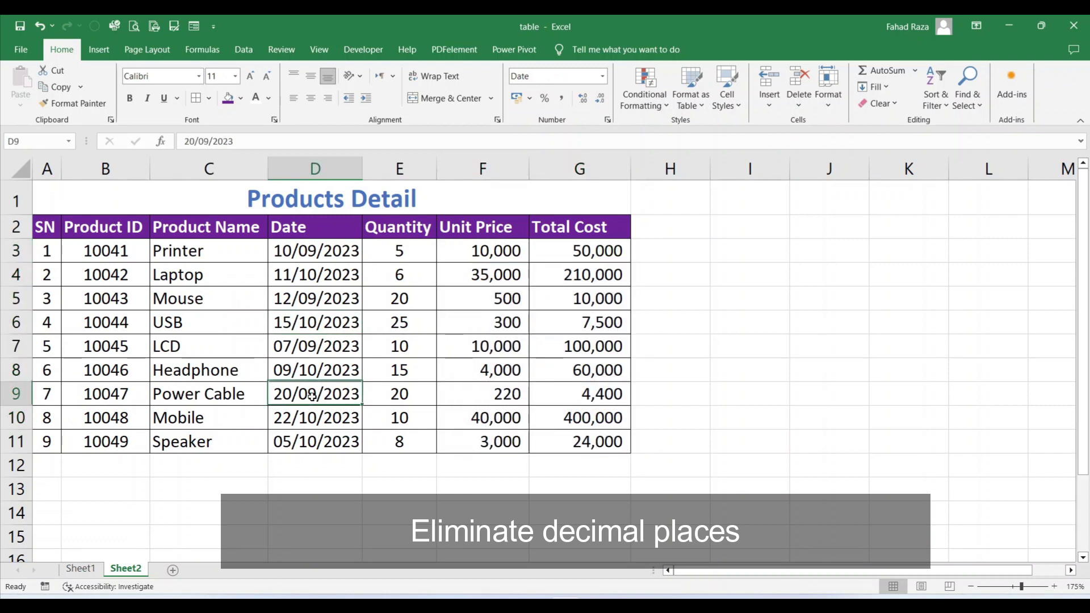
left_click_drag(365, 196, 361, 443)
Step: Give table A2:G11 a thick outline border via Format Cells
left_click(211, 442)
mouse_move(51, 234)
left_mouse_down()
mouse_move(568, 253)
mouse_move(554, 443)
left_mouse_up()
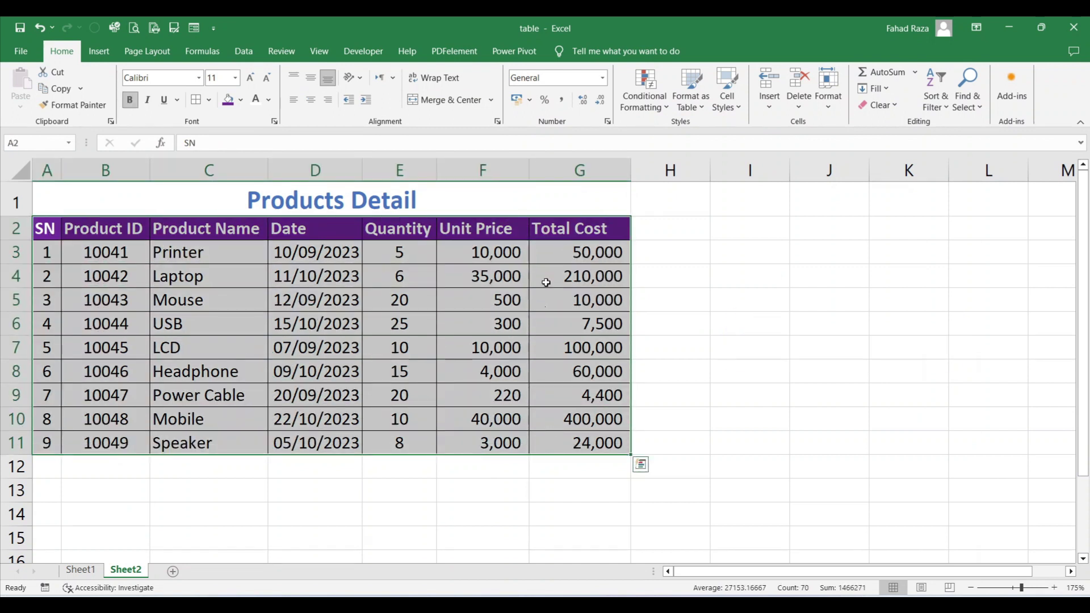
right_click(553, 274)
left_click(592, 532)
left_click(543, 275)
left_click(486, 365)
left_click(615, 312)
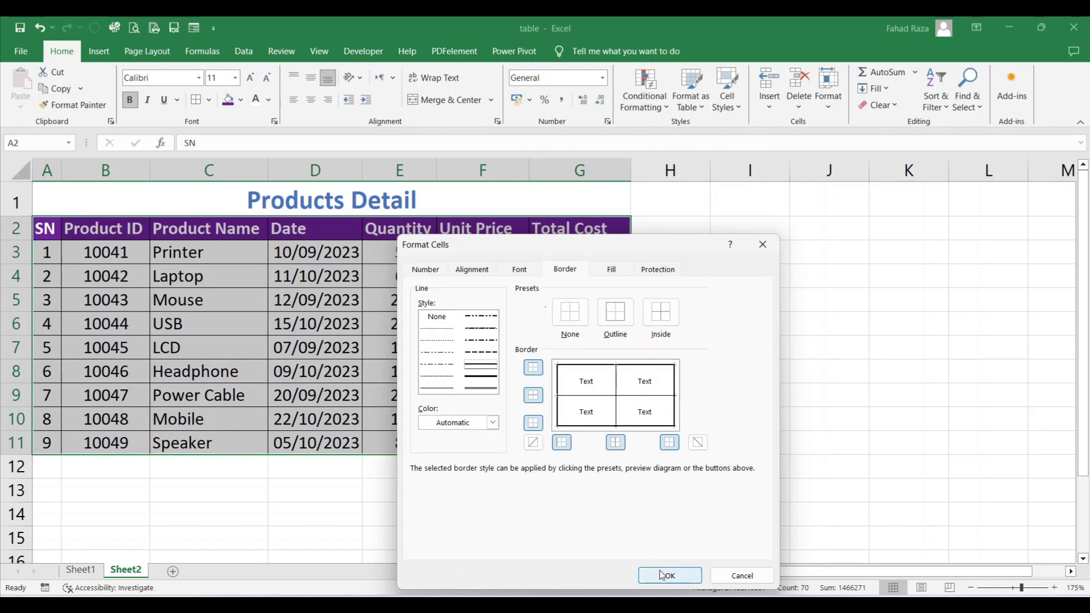
left_click(662, 575)
left_click(283, 396)
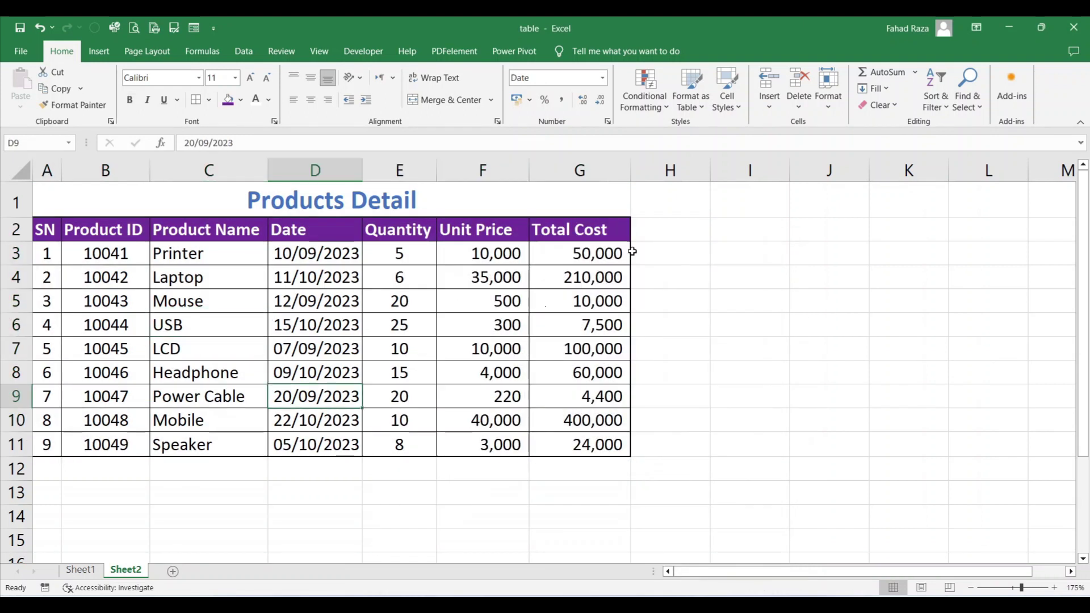
Step: Add a thick bottom border under header row A2:G2
left_click_drag(622, 229, 56, 231)
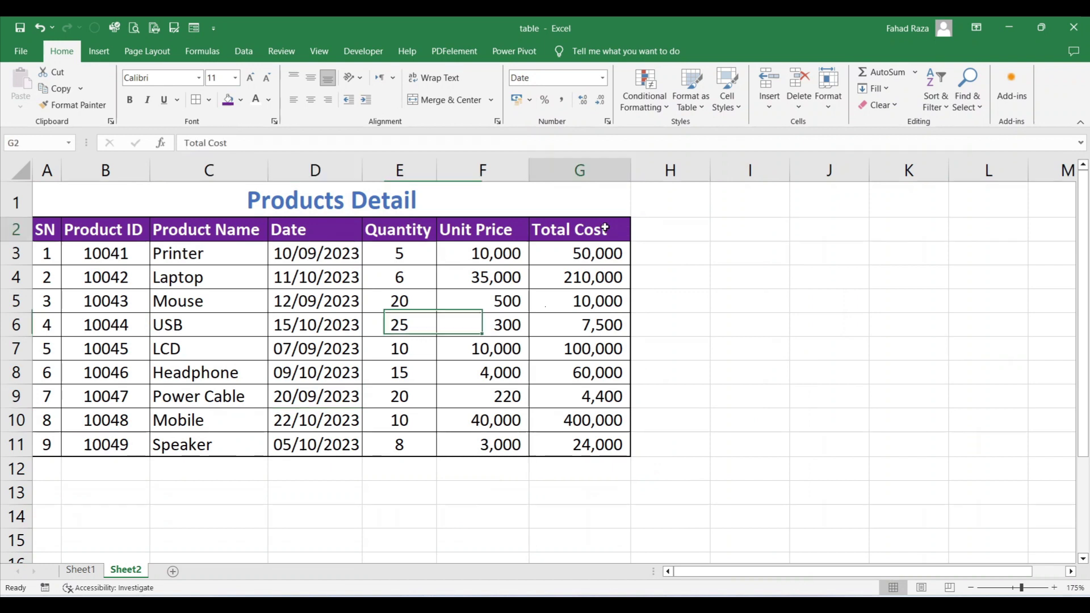
right_click(55, 231)
left_click(102, 518)
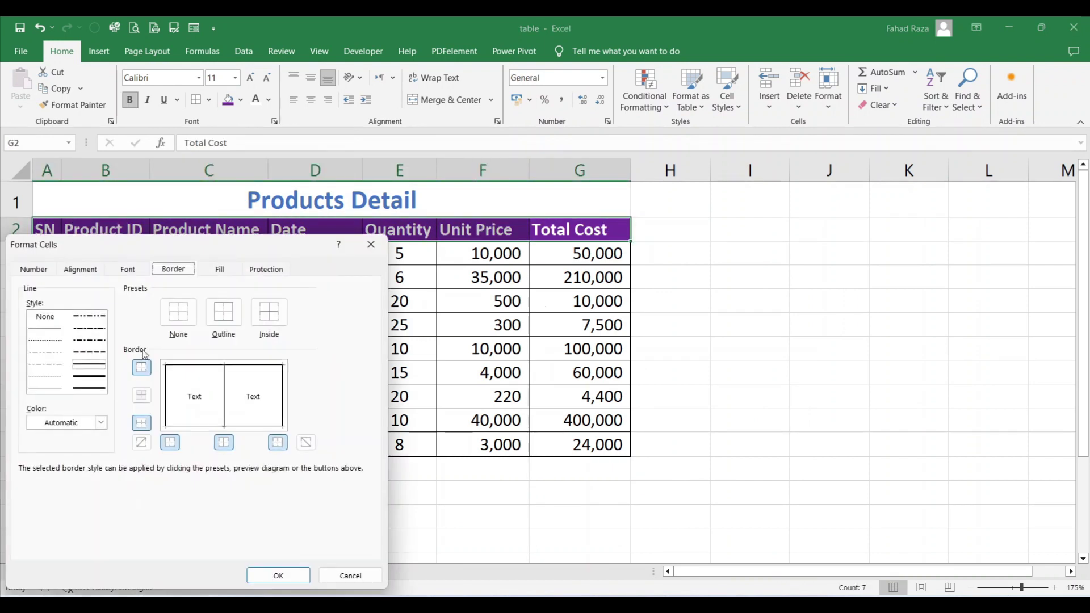
left_click(182, 426)
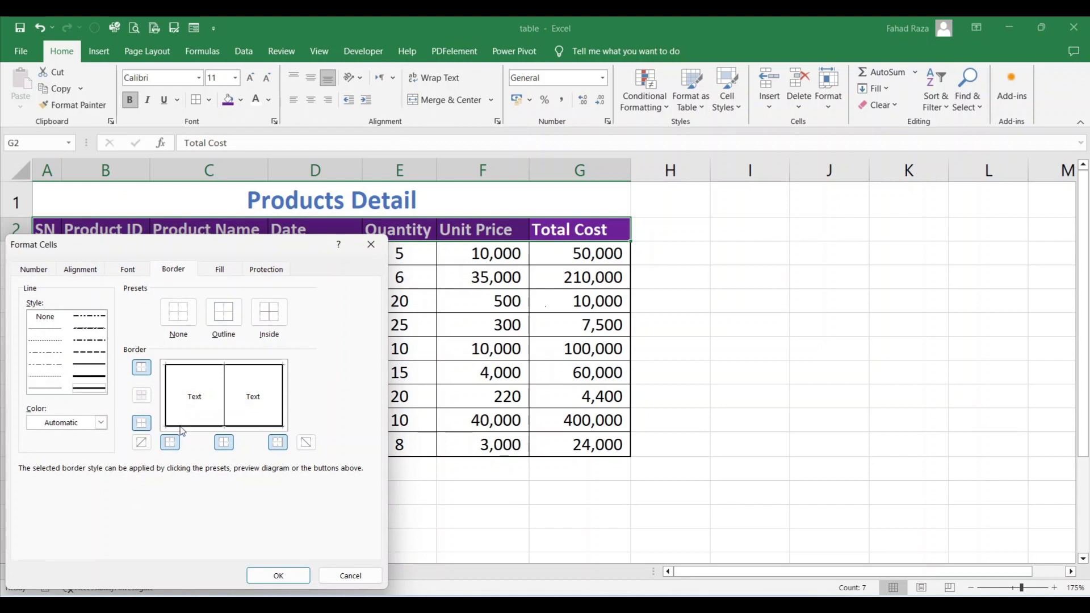
left_click(278, 576)
left_click(450, 286)
left_click(482, 374)
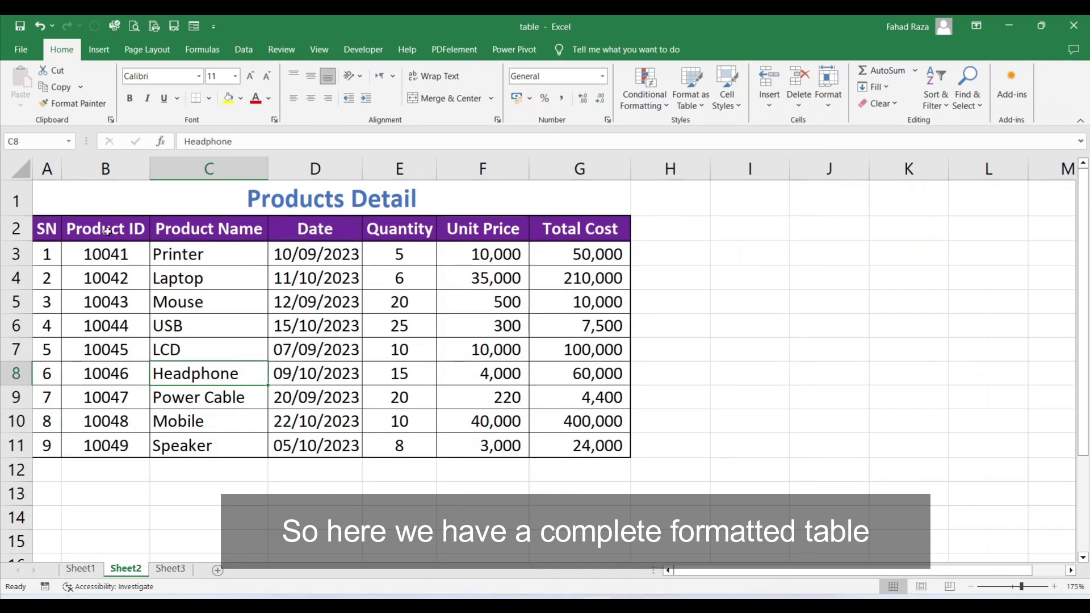
Step: Format A2:G11 on Sheet3 as a table with a blue medium style and headers
left_click(106, 231)
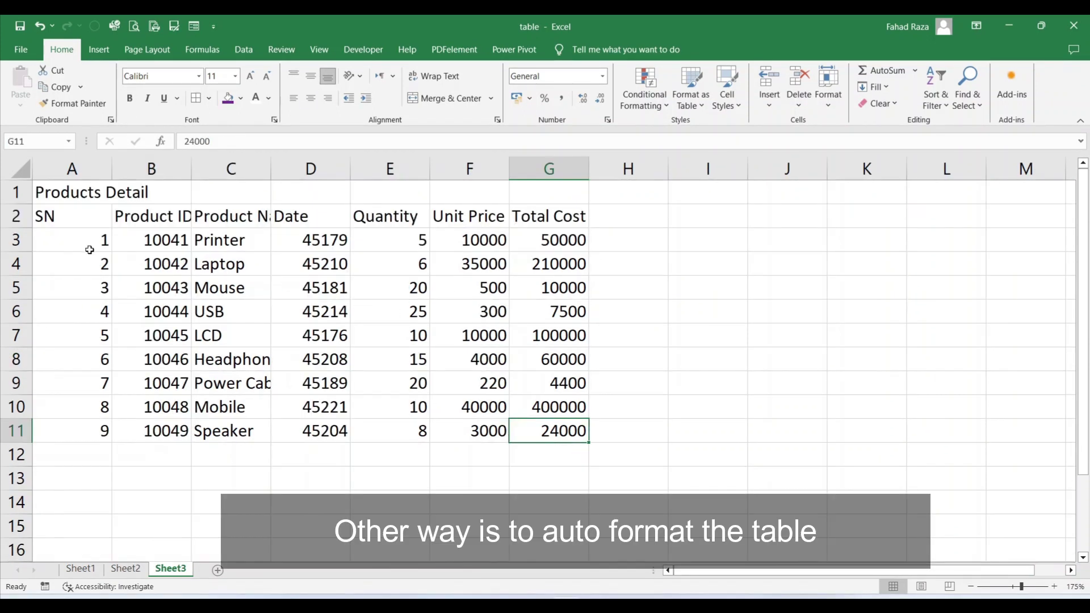
left_click_drag(96, 227, 559, 431)
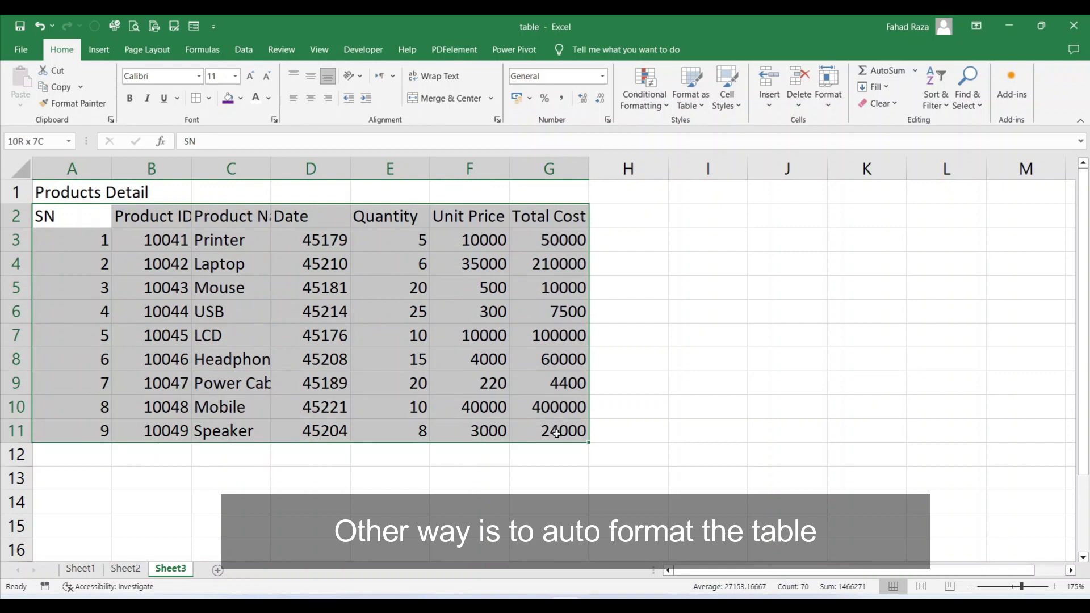
left_click(693, 106)
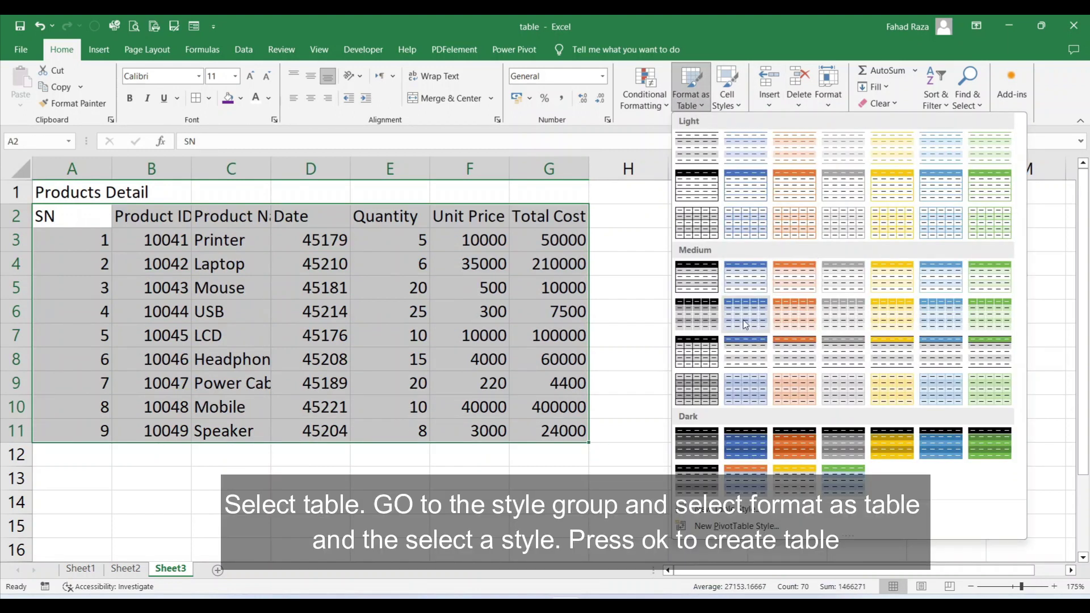
left_click(745, 325)
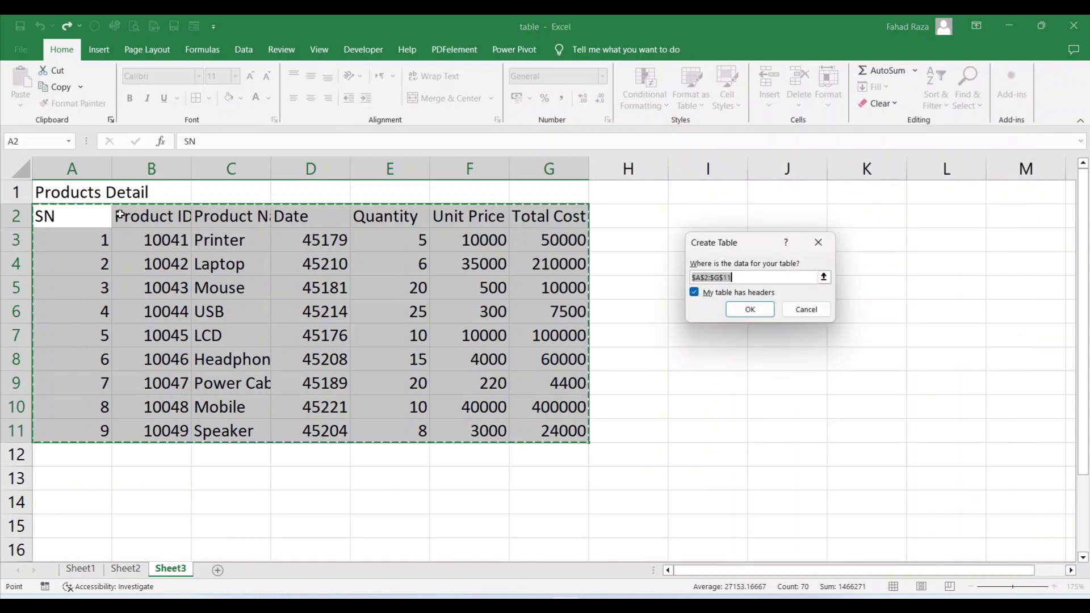
left_click(750, 309)
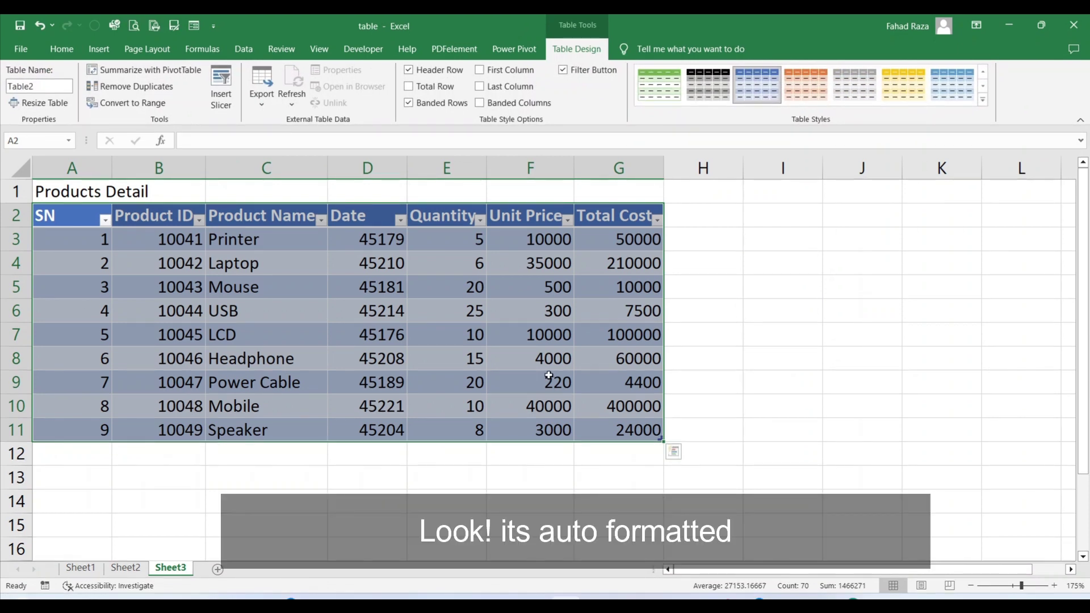
Step: Center the table's header labels
left_click(133, 213)
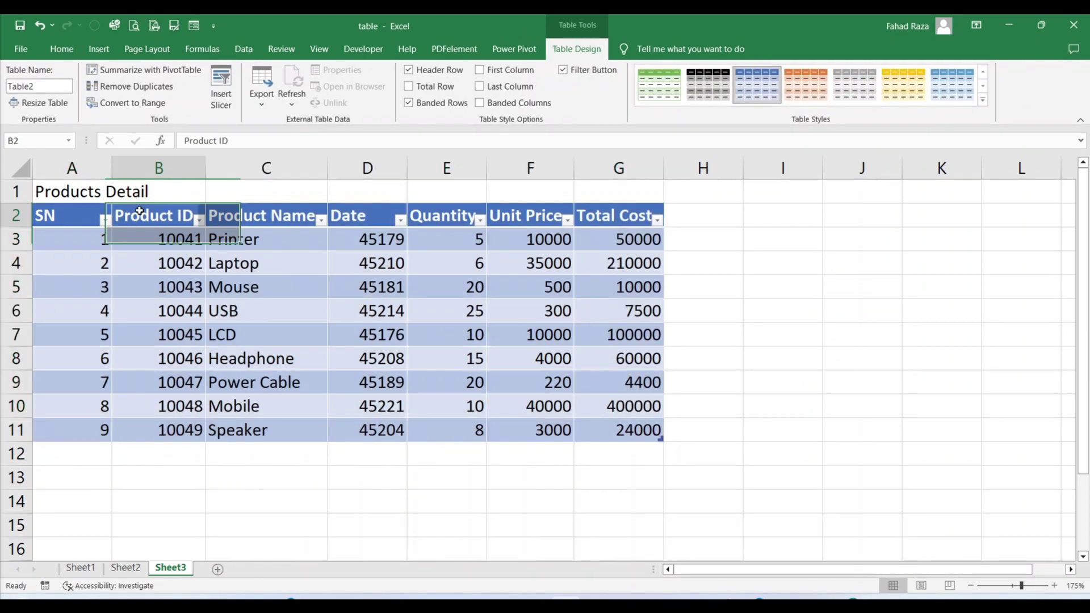
mouse_move(57, 216)
left_mouse_down()
mouse_move(678, 224)
mouse_move(653, 222)
left_mouse_up()
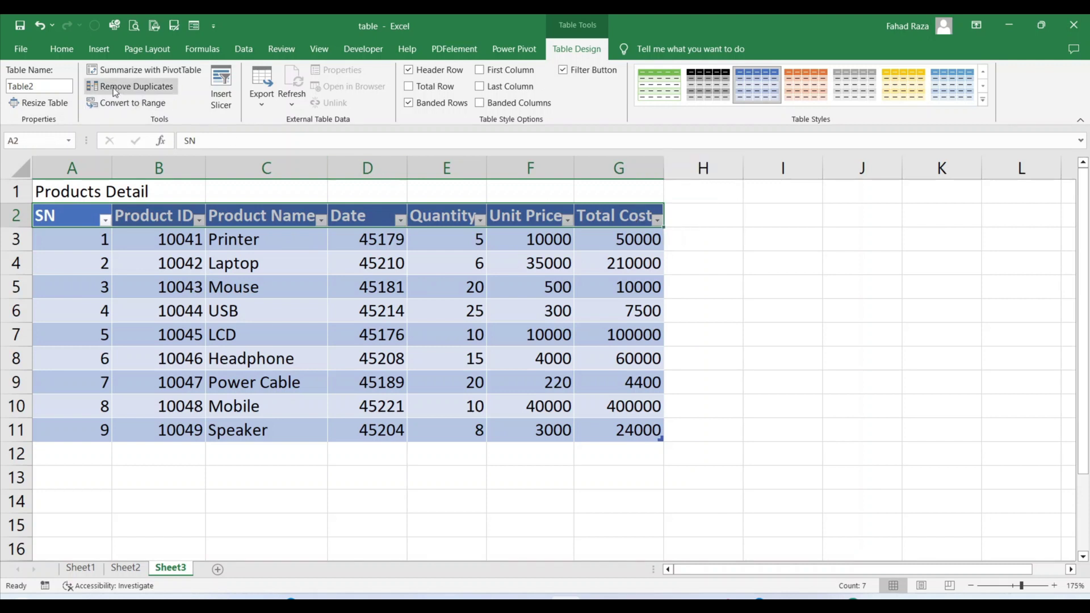
left_click(69, 54)
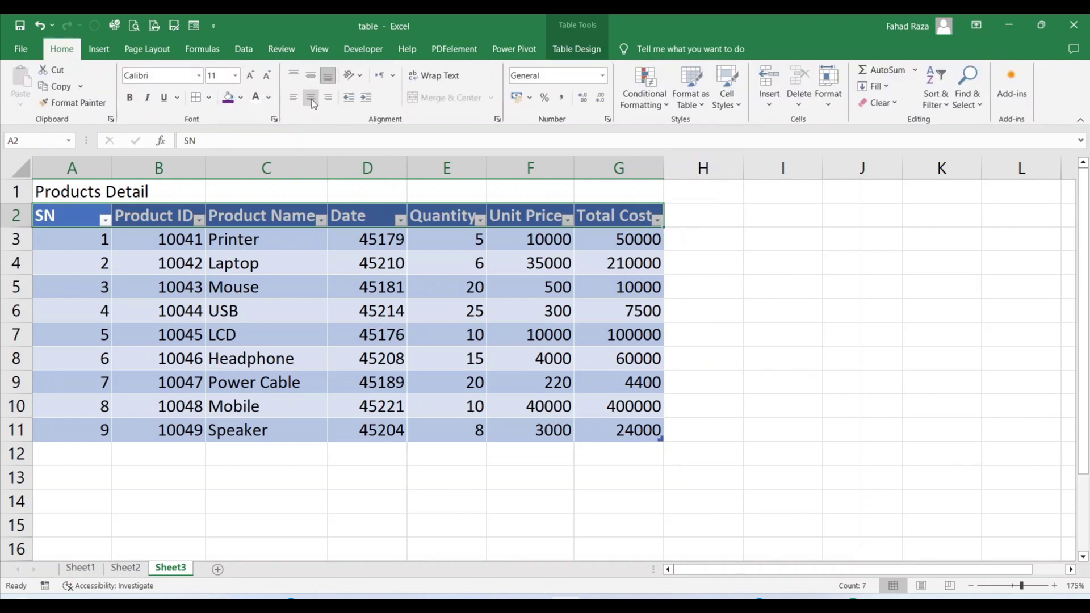
left_click(312, 98)
left_click(284, 274)
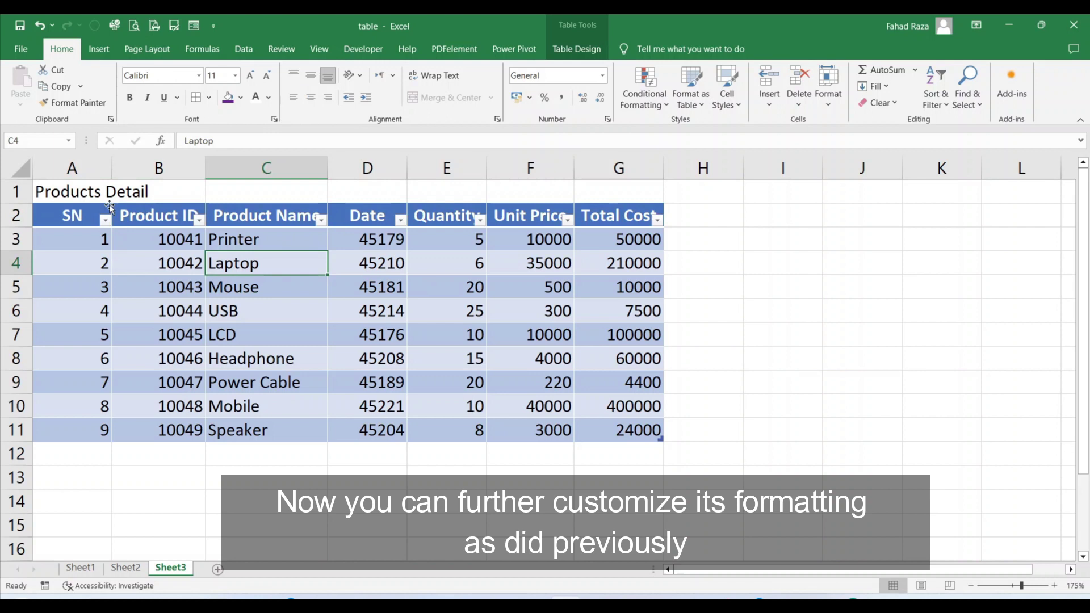
Step: Fit column A to the SN numbers and center the SN and Product ID values
double_click(110, 165)
left_click_drag(160, 167, 64, 178)
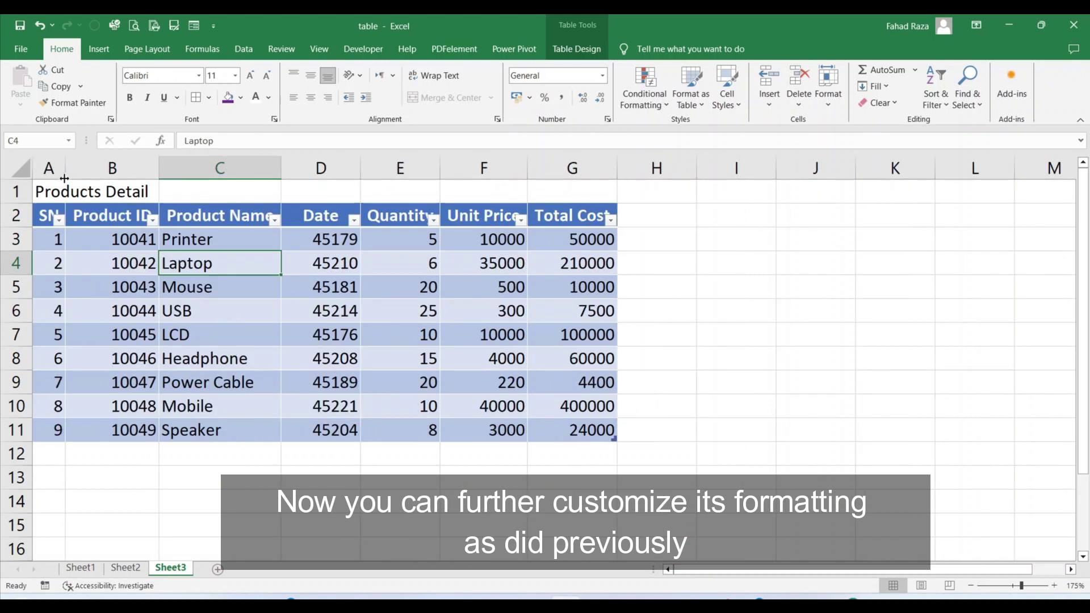
left_click(113, 250)
mouse_move(53, 238)
left_mouse_down()
mouse_move(113, 236)
mouse_move(121, 426)
left_mouse_up()
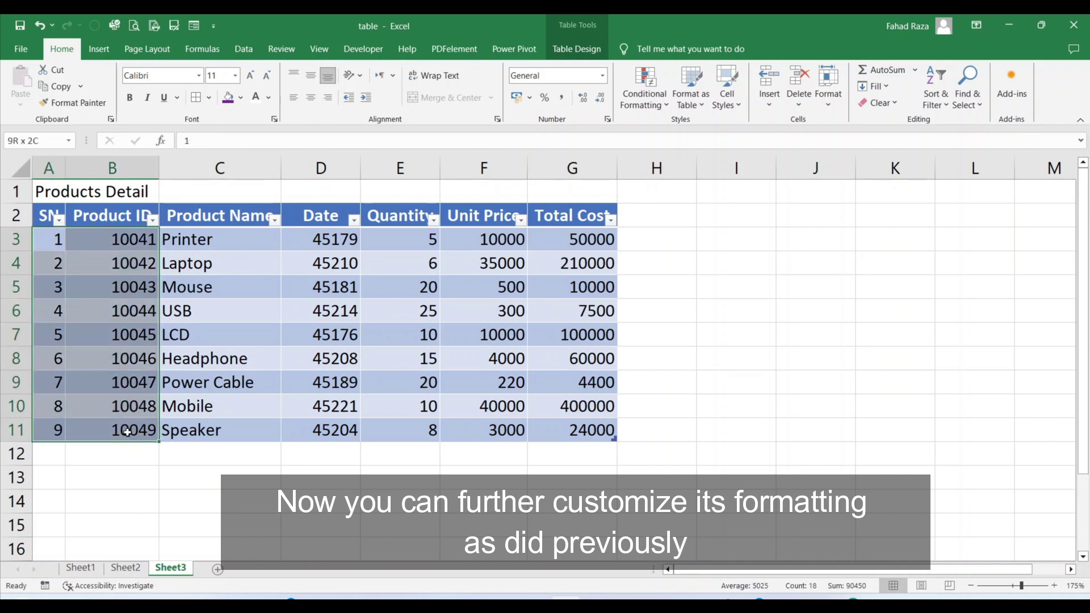
left_click(317, 101)
Step: Show the Date values as Short Date and center the Quantity values
mouse_move(347, 246)
left_mouse_down()
mouse_move(335, 286)
mouse_move(335, 430)
left_mouse_up()
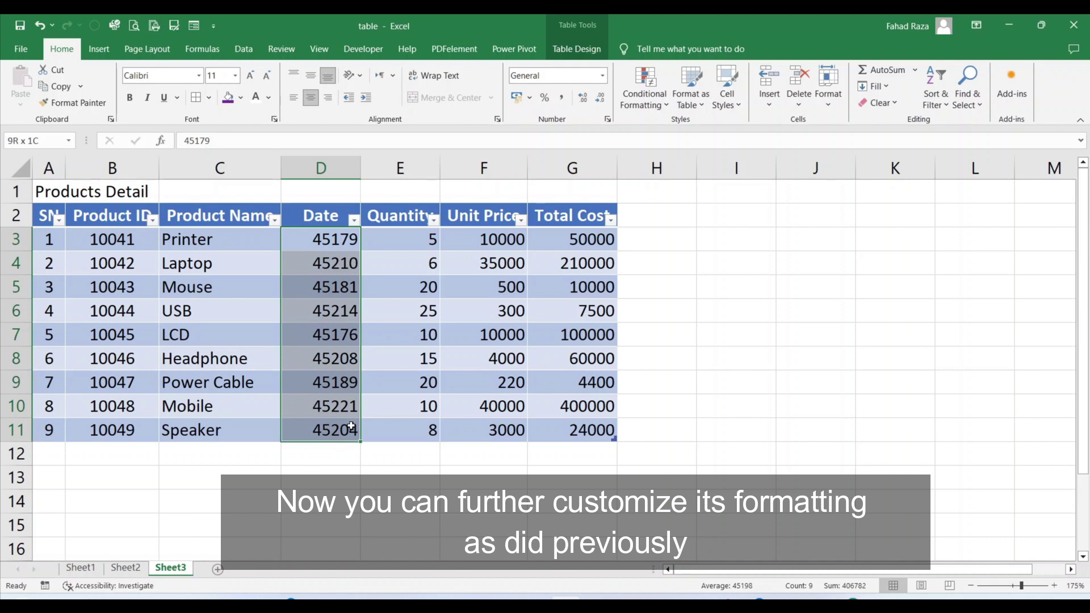
left_click(604, 80)
left_click(575, 218)
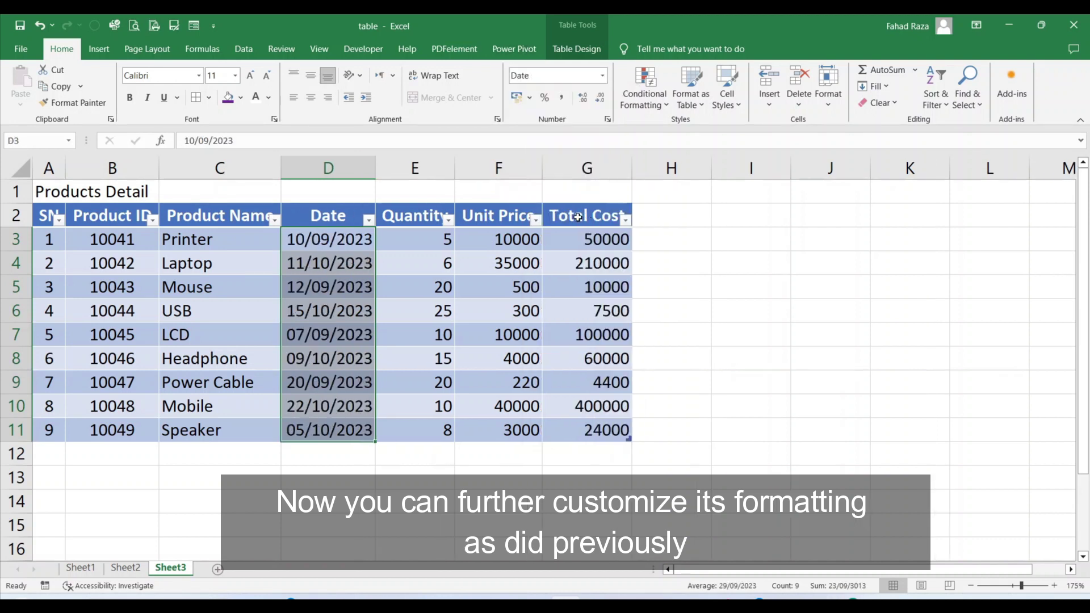
mouse_move(420, 240)
left_mouse_down()
mouse_move(419, 406)
mouse_move(406, 412)
left_mouse_up()
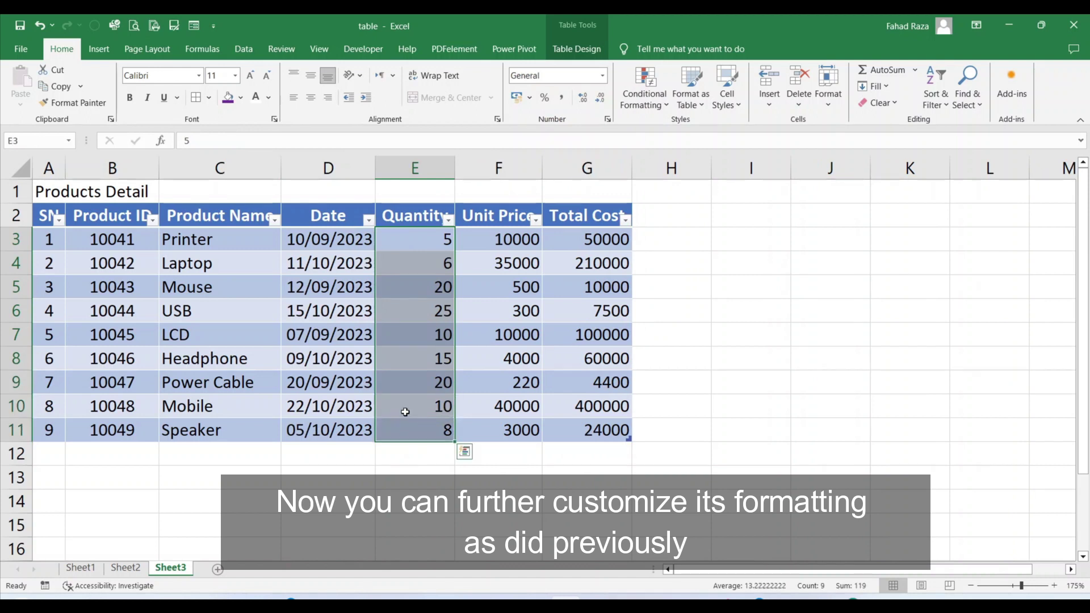
left_click(314, 99)
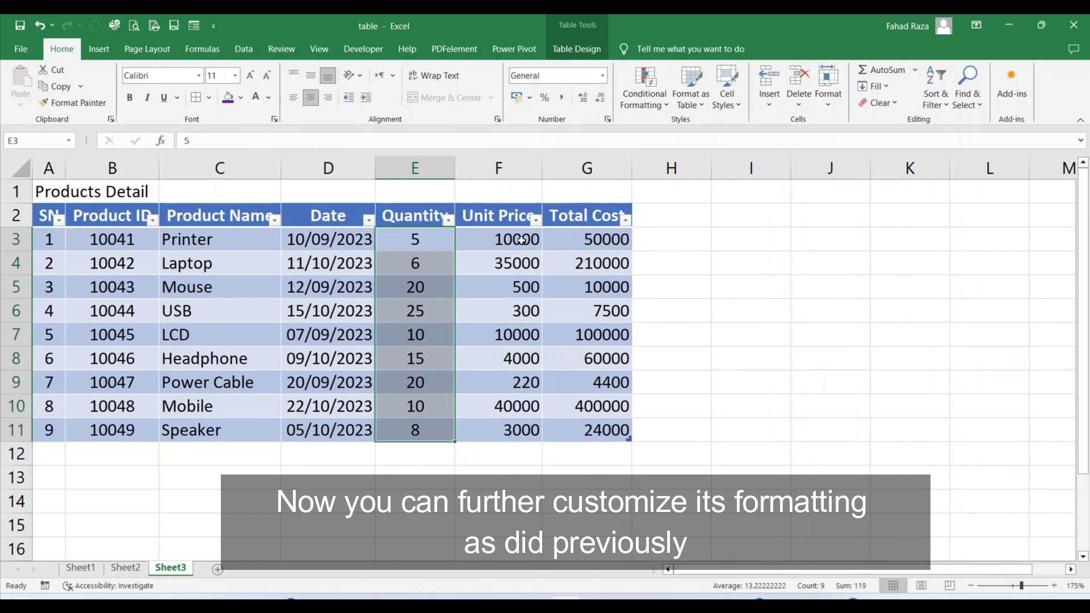
Step: Give Unit Price and Total Cost Comma Style with no decimals, vertically centered
left_click_drag(520, 240, 588, 429)
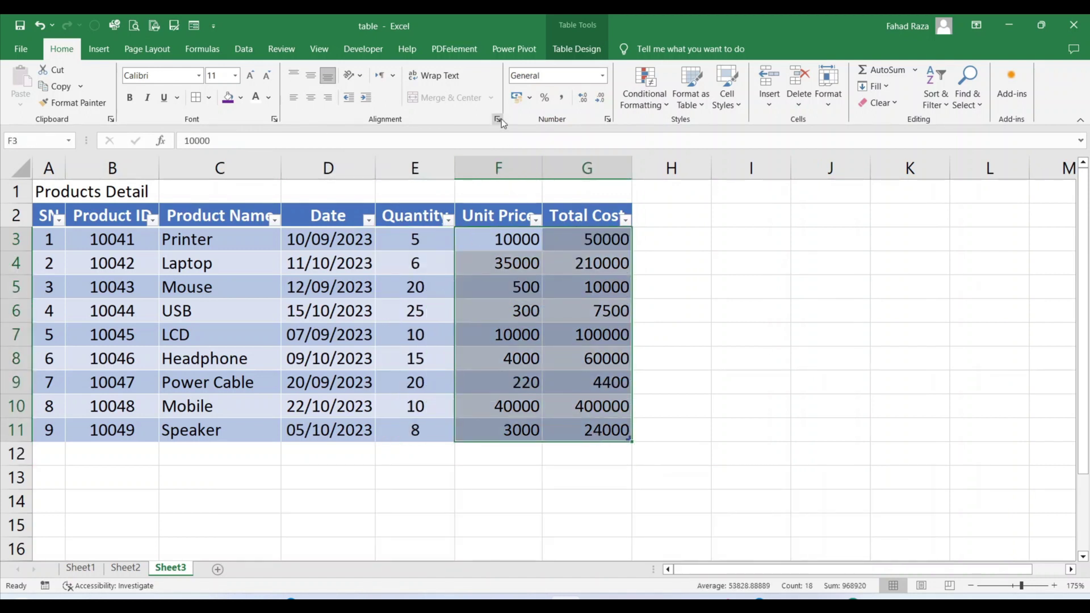
left_click(561, 98)
left_click(600, 97)
left_click(600, 98)
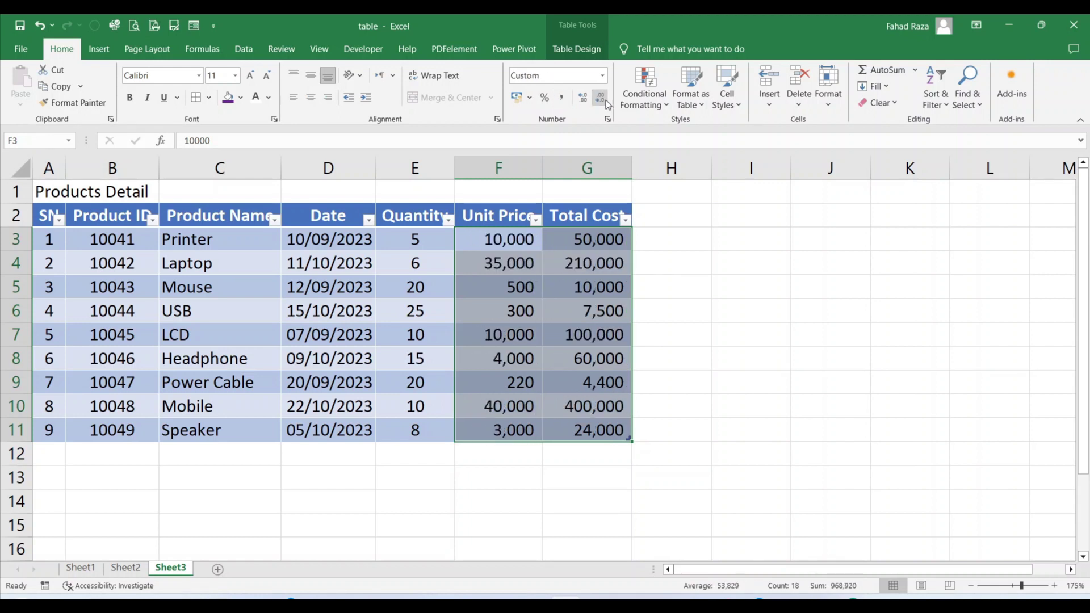
left_click(311, 76)
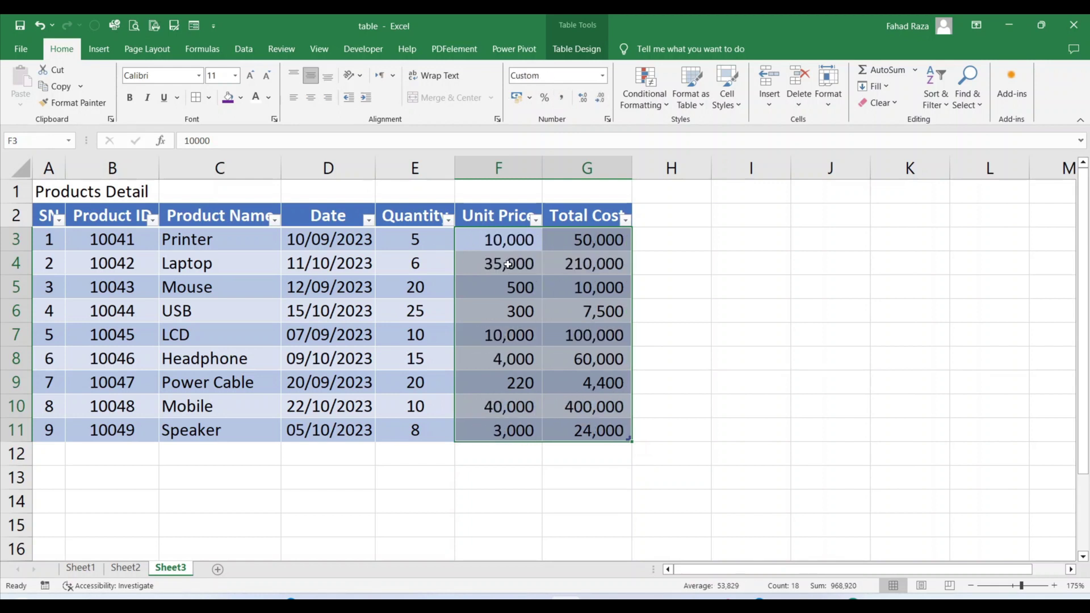
Step: Apply Middle Align to the whole worksheet
key("Down")
key("Down")
key("Down")
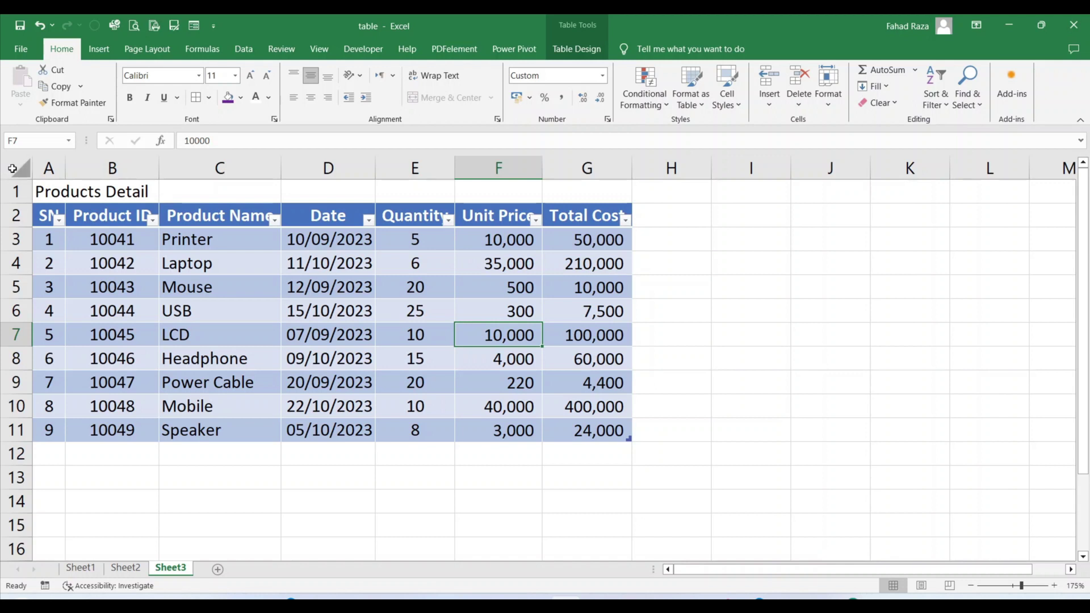
left_click(12, 169)
left_click(311, 76)
Step: Merge the title across A1:G1 and make it bold, light blue, size 16
left_click(287, 287)
left_click_drag(48, 192, 584, 193)
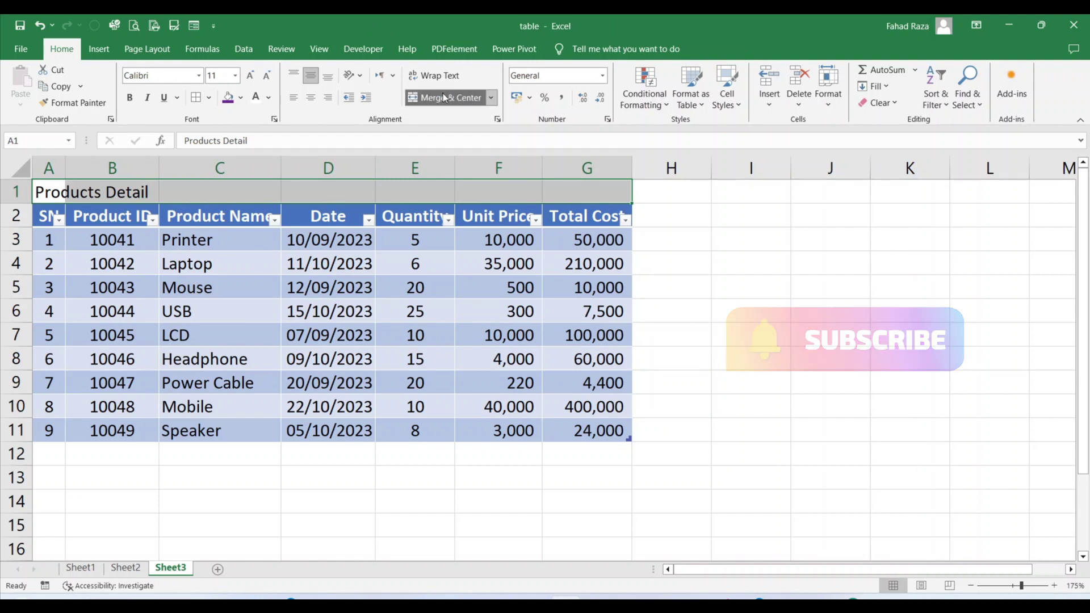
left_click(450, 97)
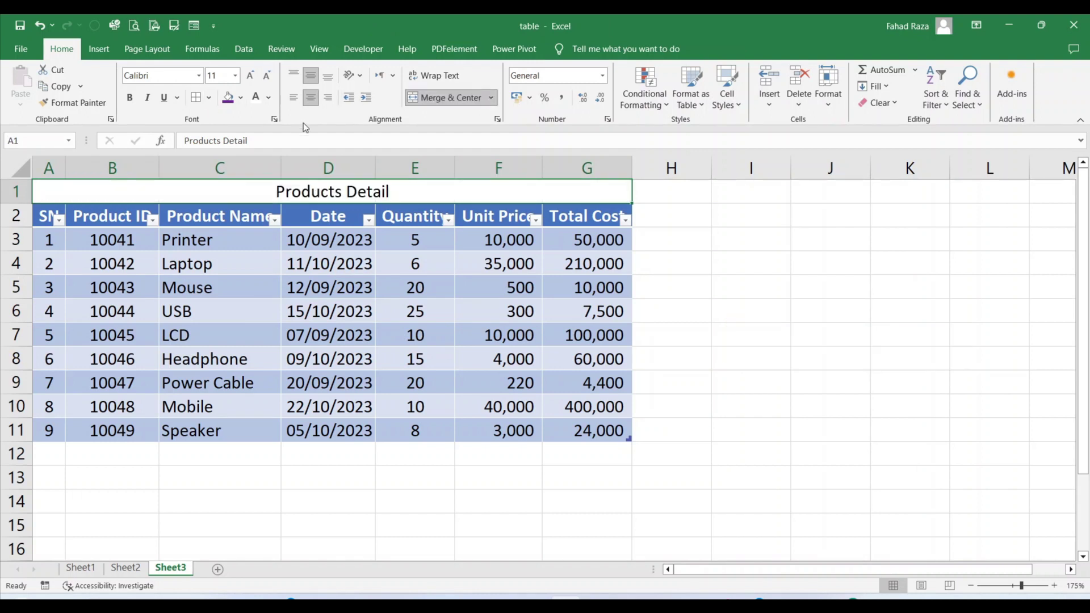
left_click(269, 97)
left_click(356, 224)
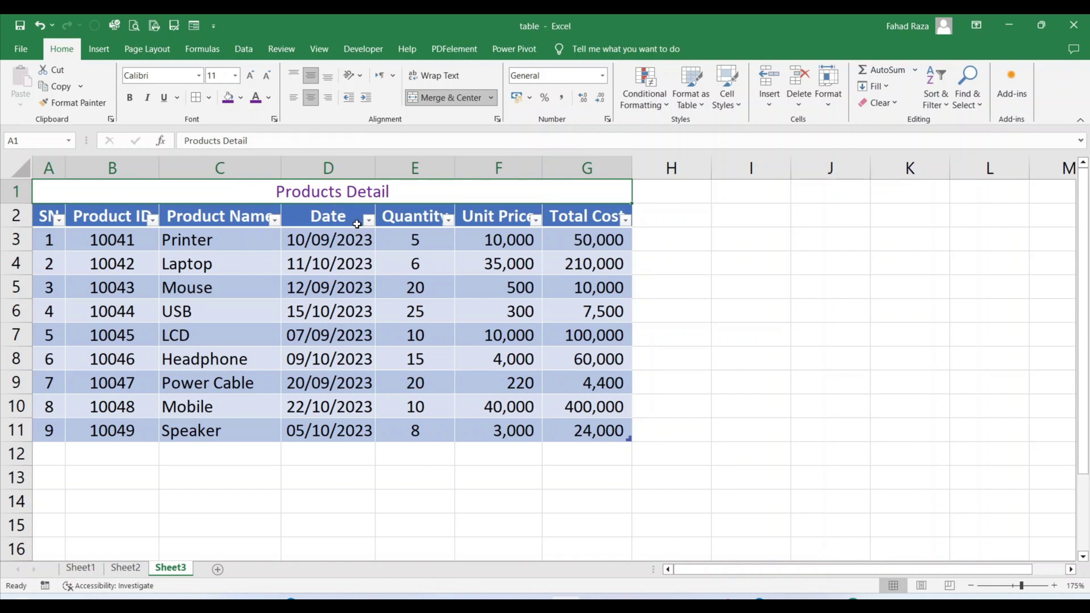
left_click(268, 98)
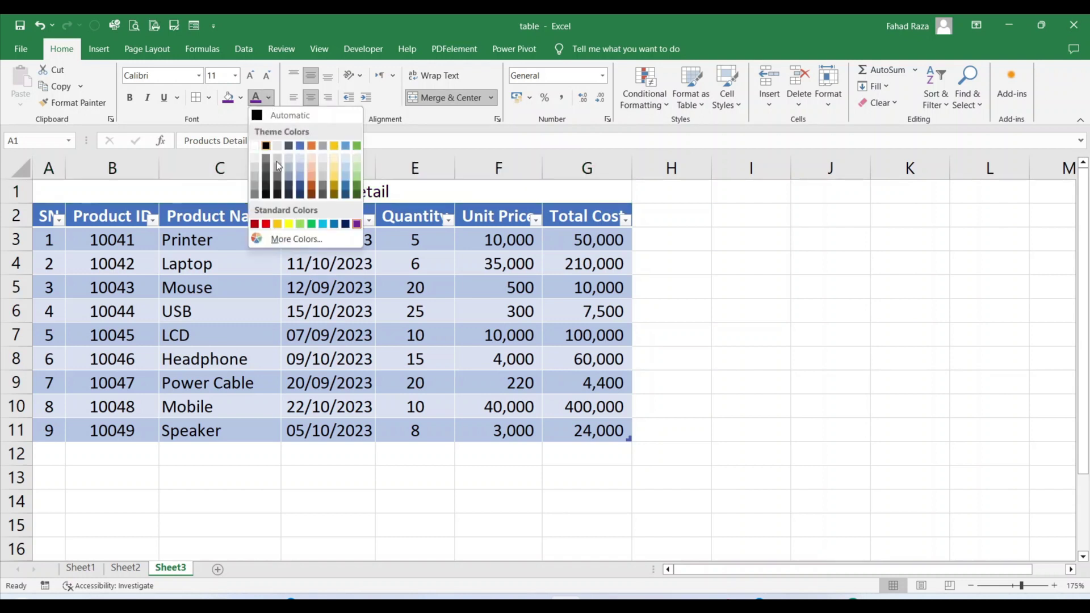
left_click(322, 225)
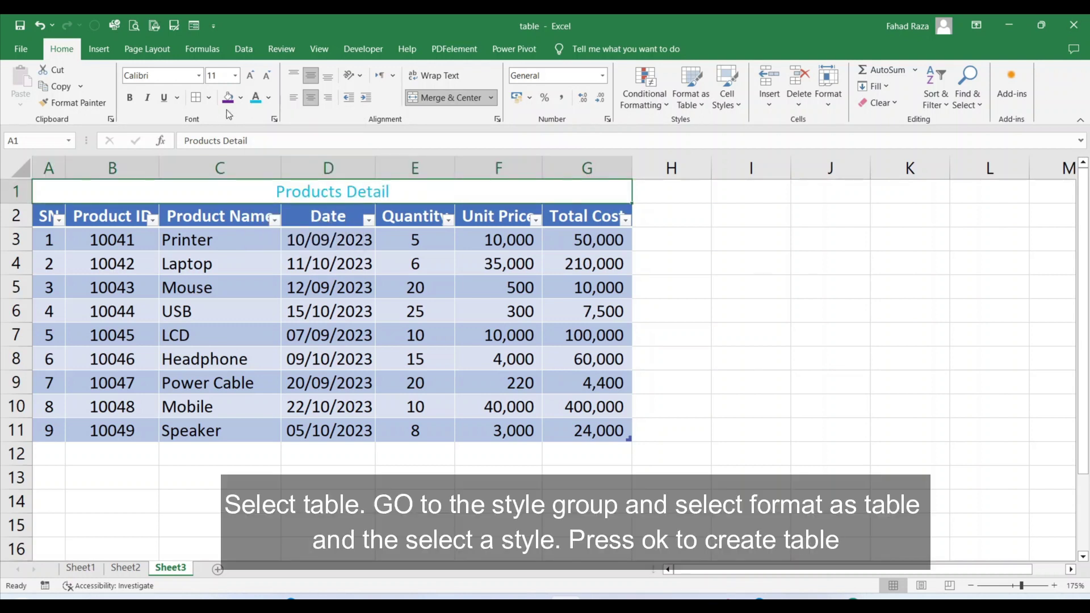
left_click(137, 103)
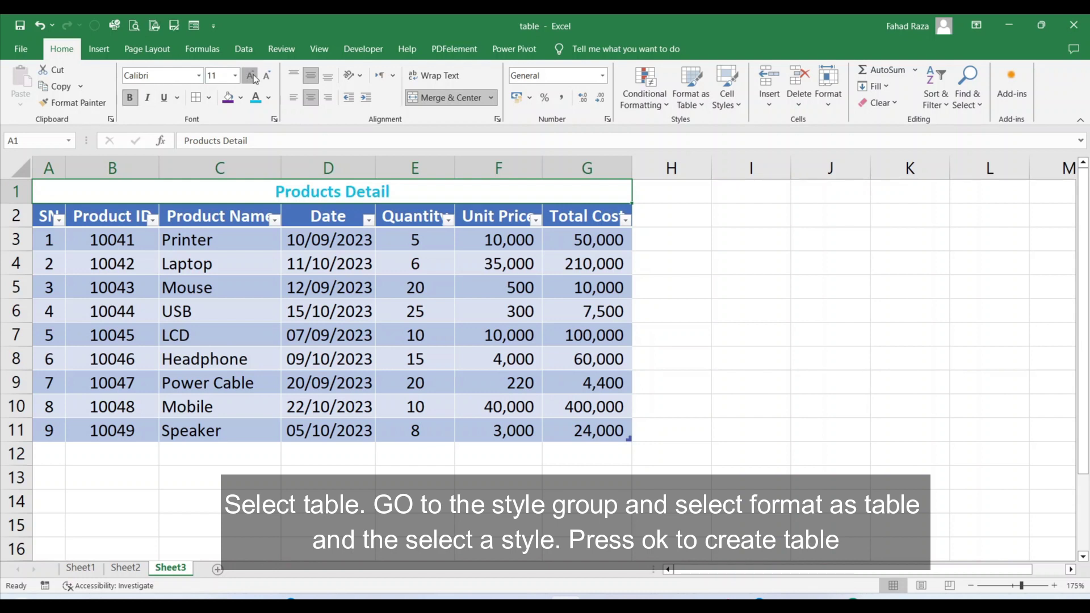
left_click(250, 76)
left_click(251, 76)
left_click(250, 75)
left_click(251, 75)
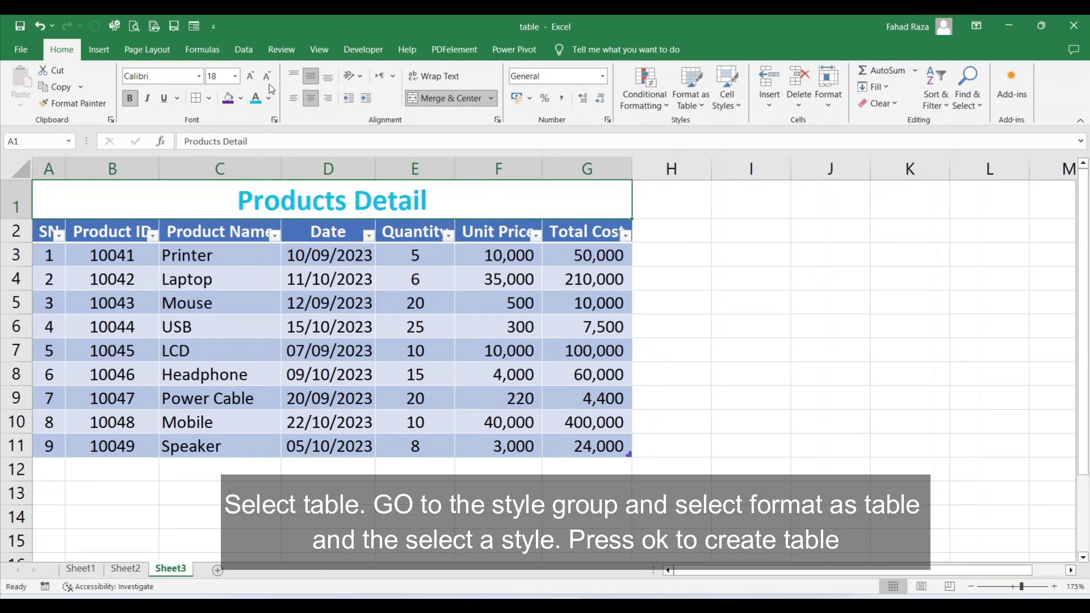
left_click(267, 75)
left_click(366, 281)
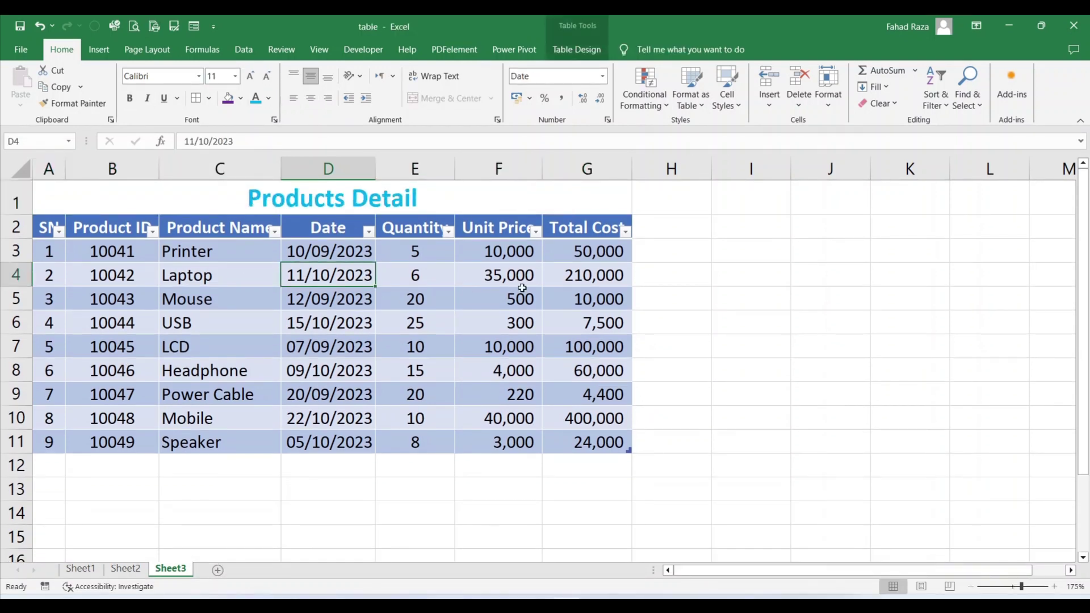